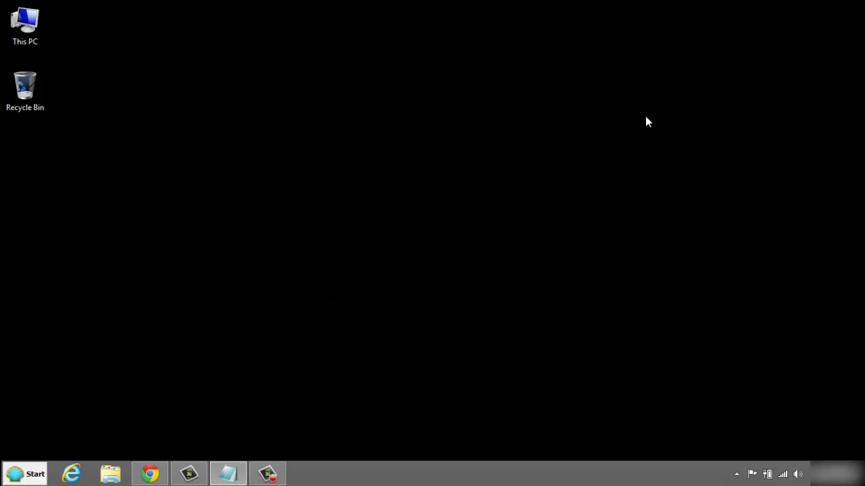
Step: Open Control Panel through the Settings charm
mouse_move(859, 15)
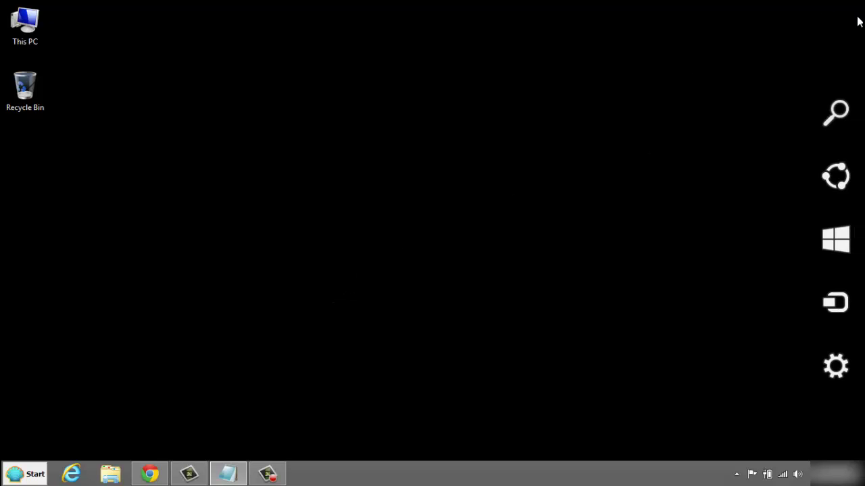
mouse_move(844, 158)
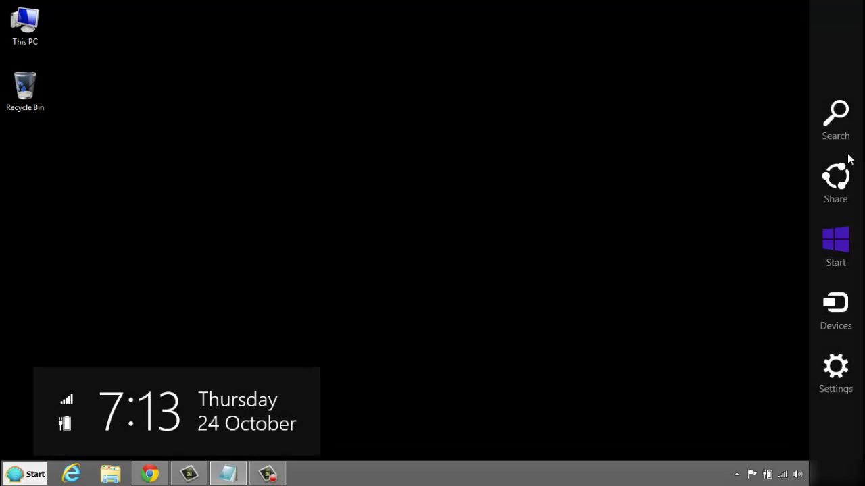
click(836, 370)
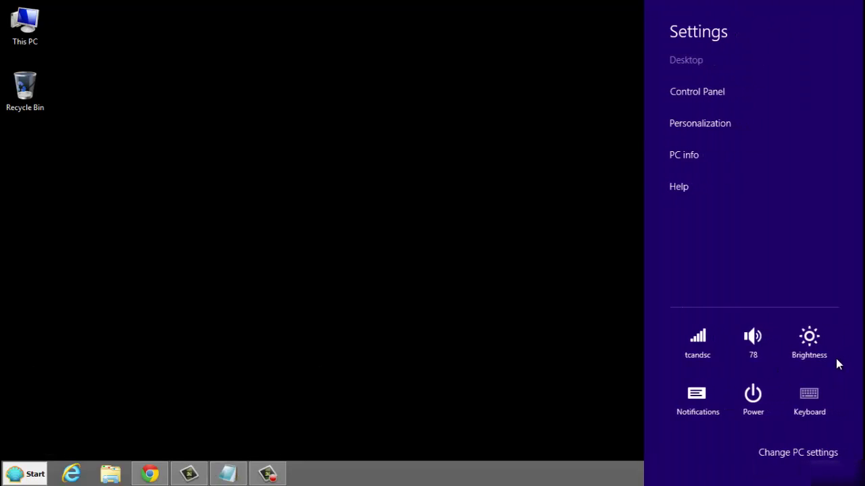
click(724, 94)
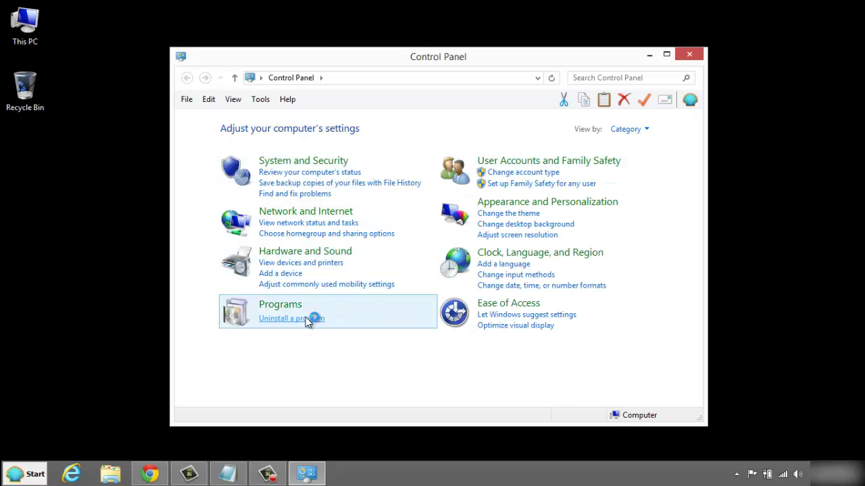
Step: Uninstall Classic Shell, accepting all its prompts, then close Programs and Features
click(377, 351)
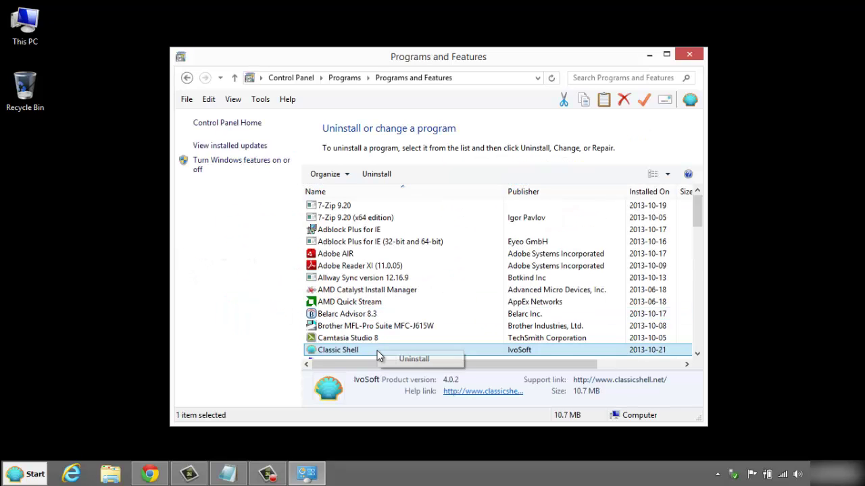
click(400, 359)
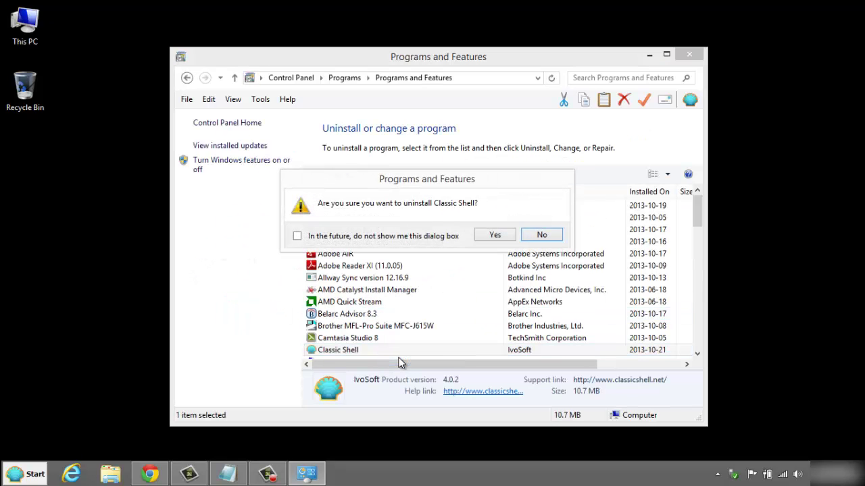
click(493, 235)
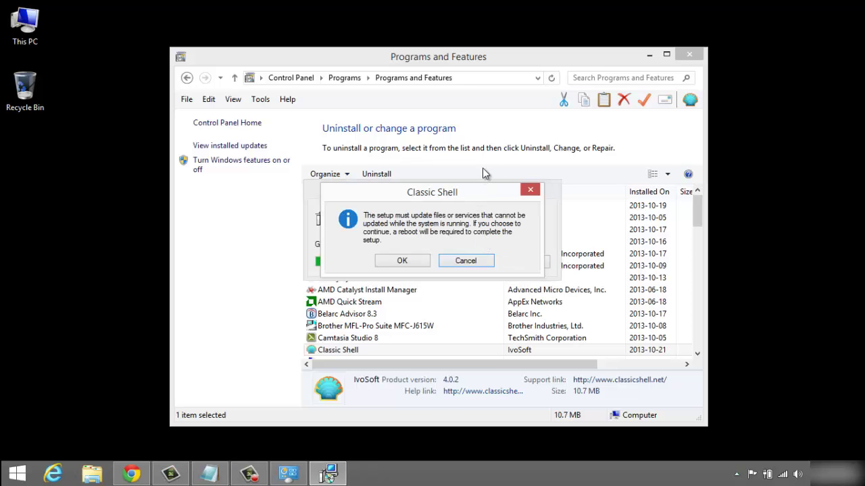
click(395, 262)
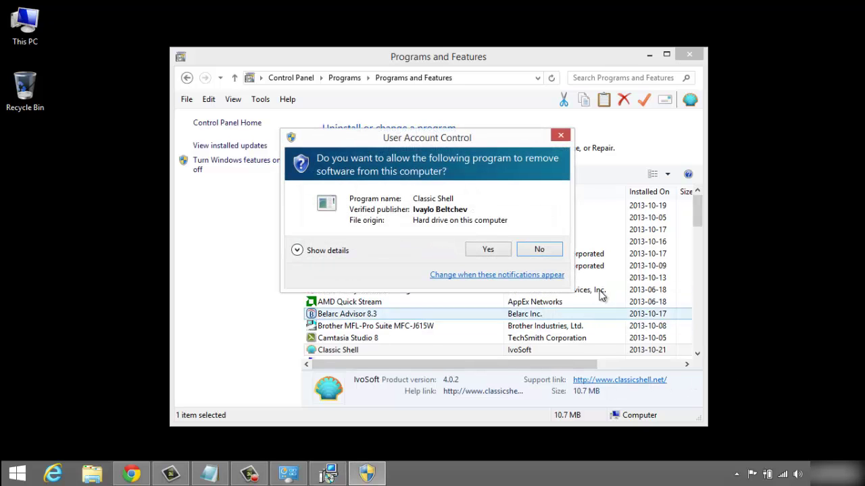
click(487, 249)
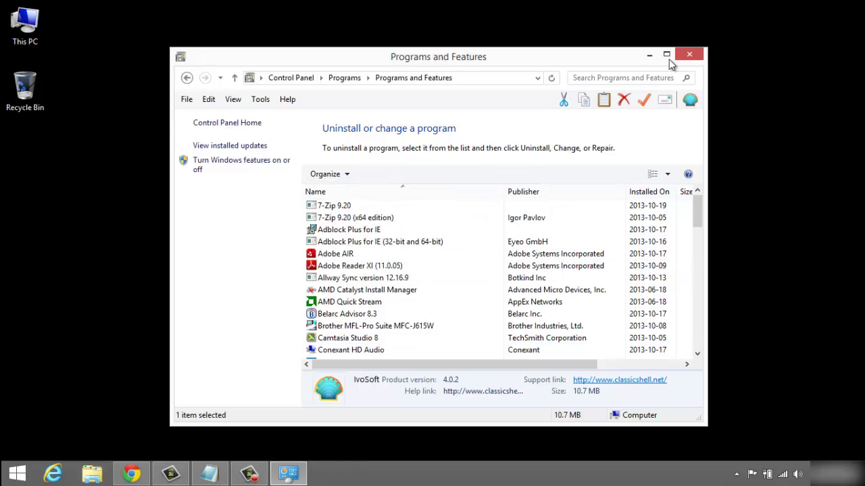
click(692, 60)
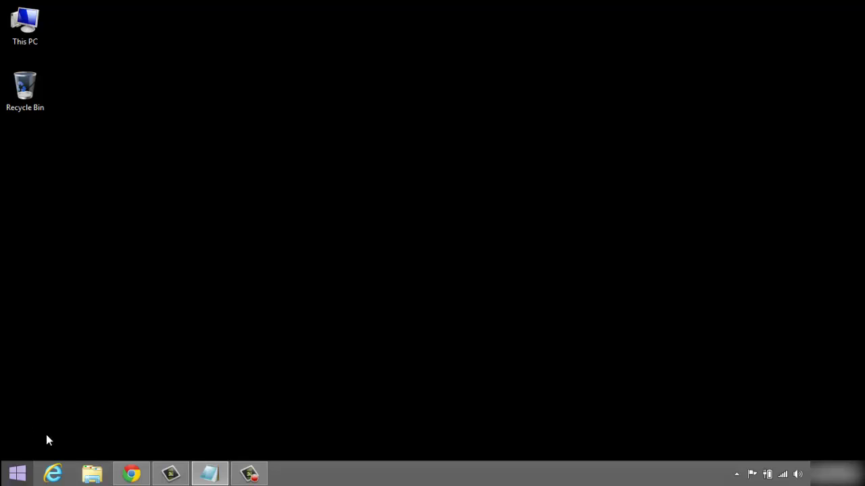
Step: Pin Notepad to the taskbar from the Apps view and return to the desktop
click(18, 474)
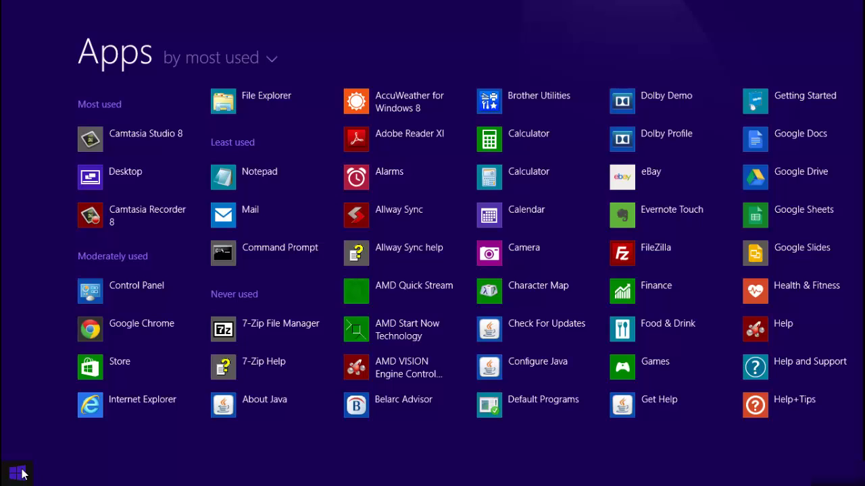
click(17, 474)
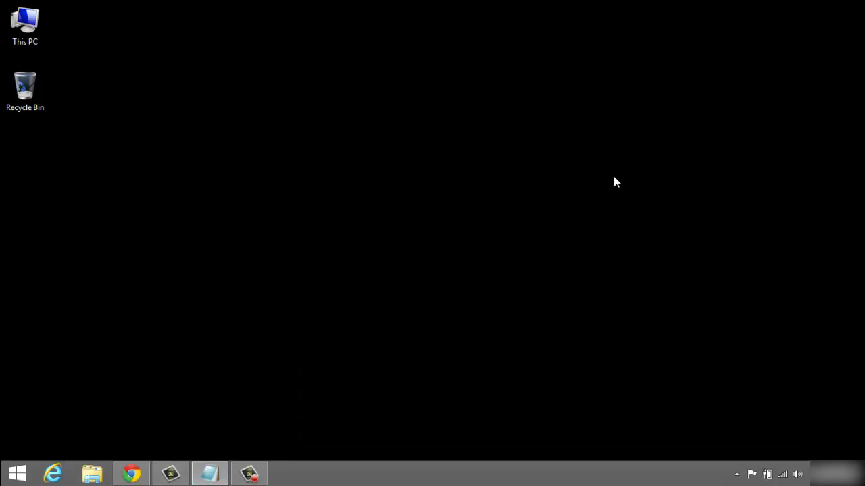
click(16, 473)
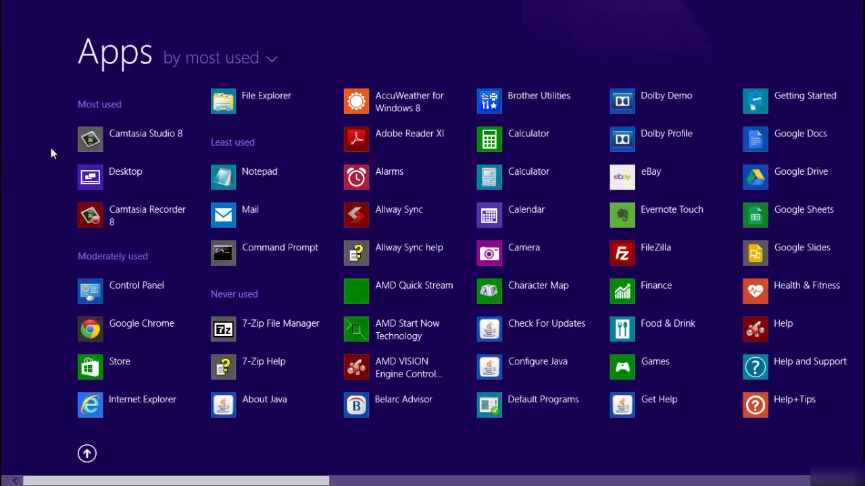
right_click(267, 174)
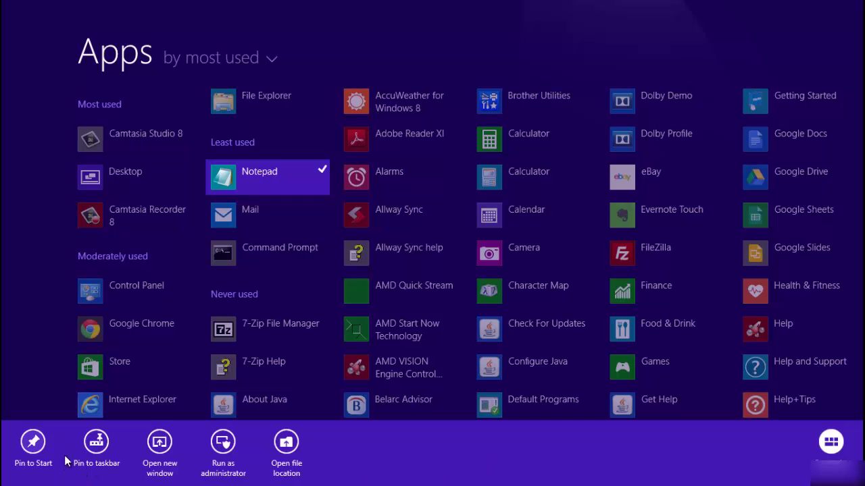
click(98, 444)
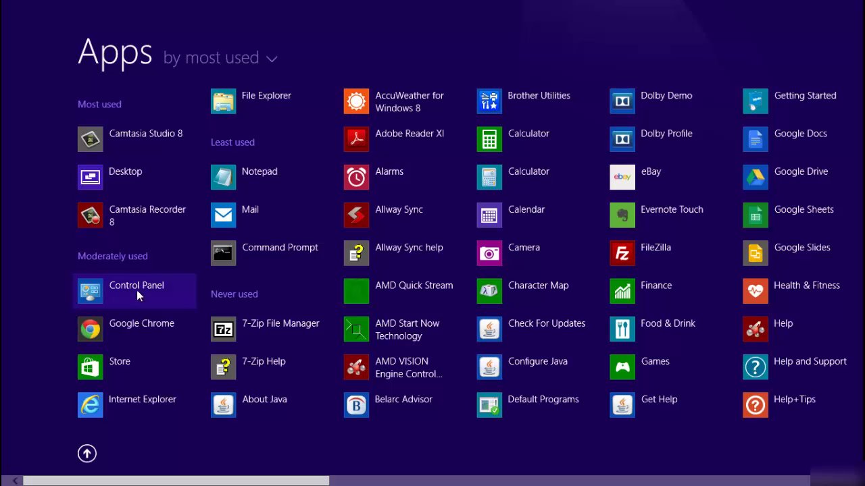
click(140, 169)
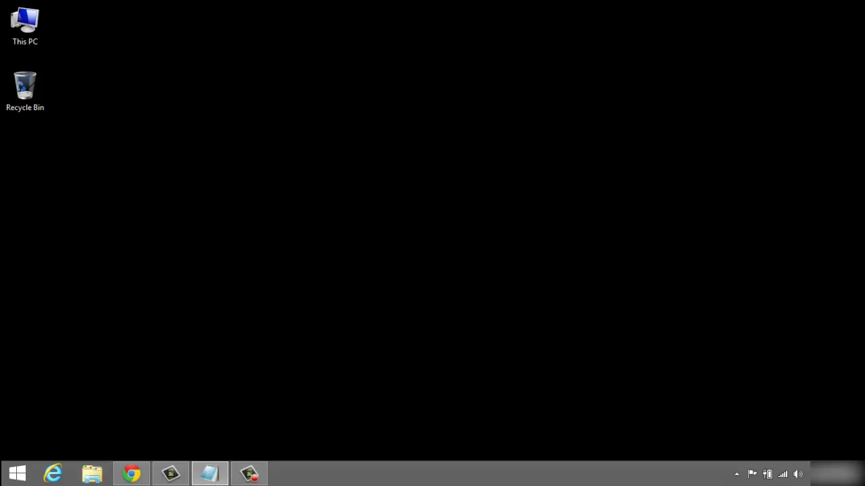
Step: Show Internet Explorer's app options in the Start screen Apps view
click(18, 475)
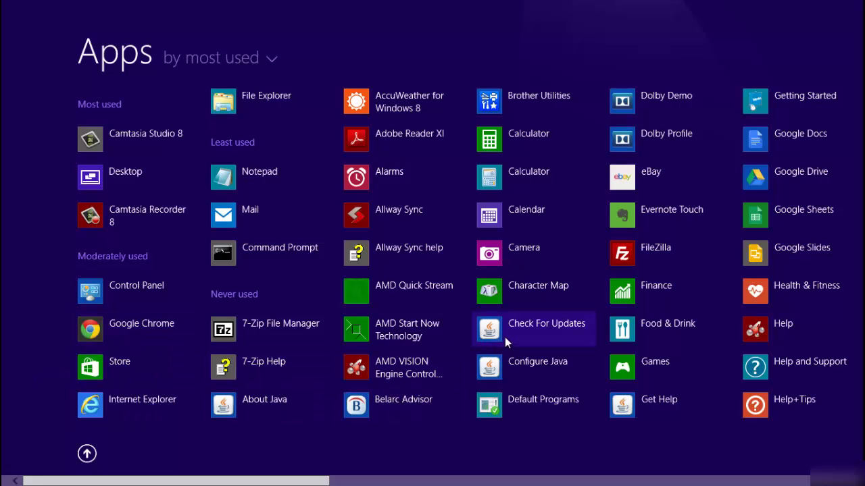
right_click(134, 400)
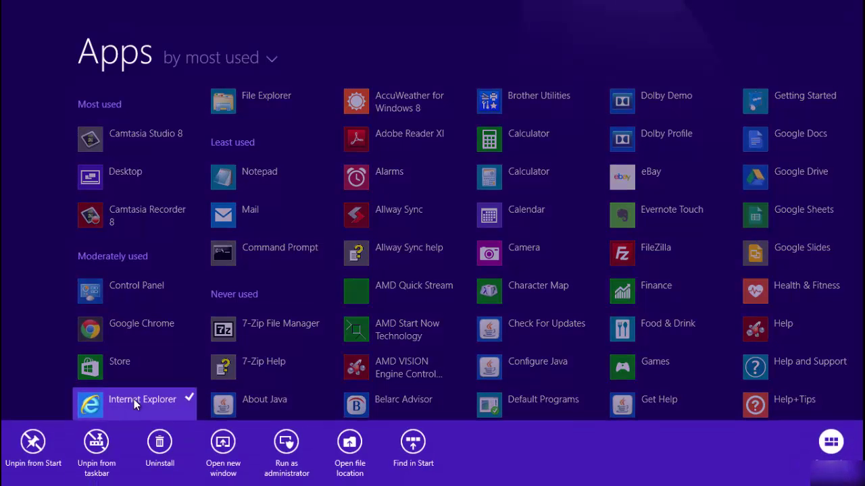
Step: Send an Internet Explorer shortcut to the desktop from its Programs folder
click(351, 444)
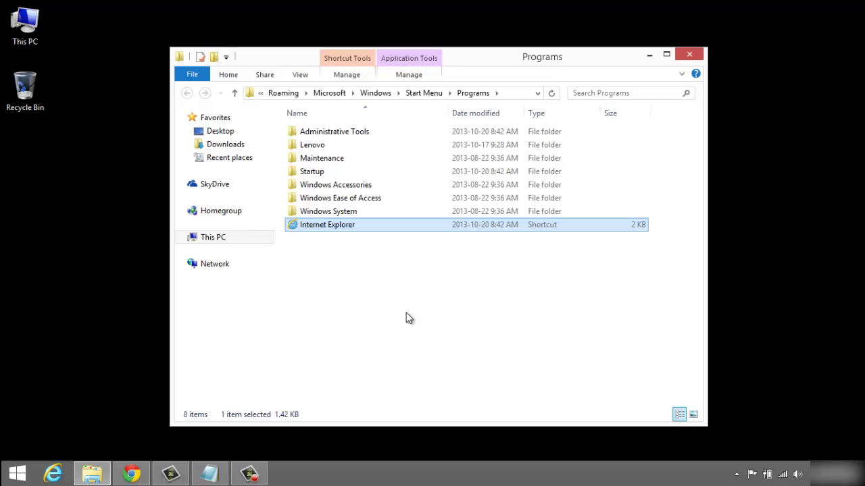
right_click(363, 229)
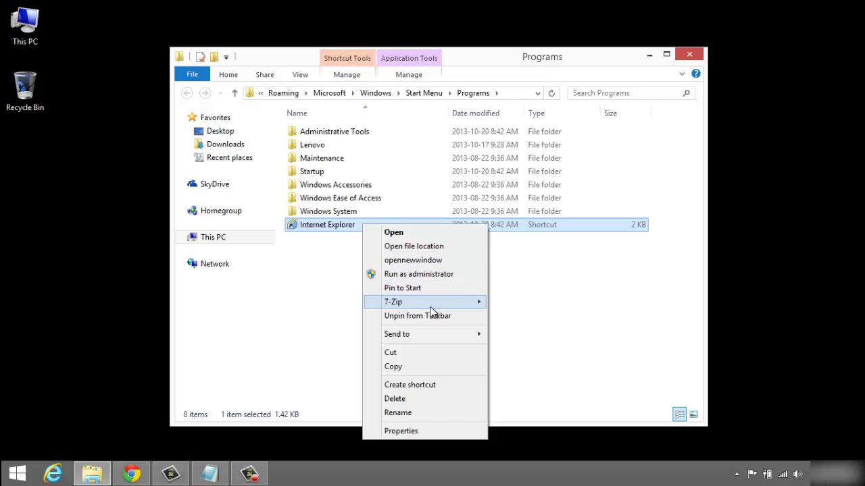
mouse_move(431, 337)
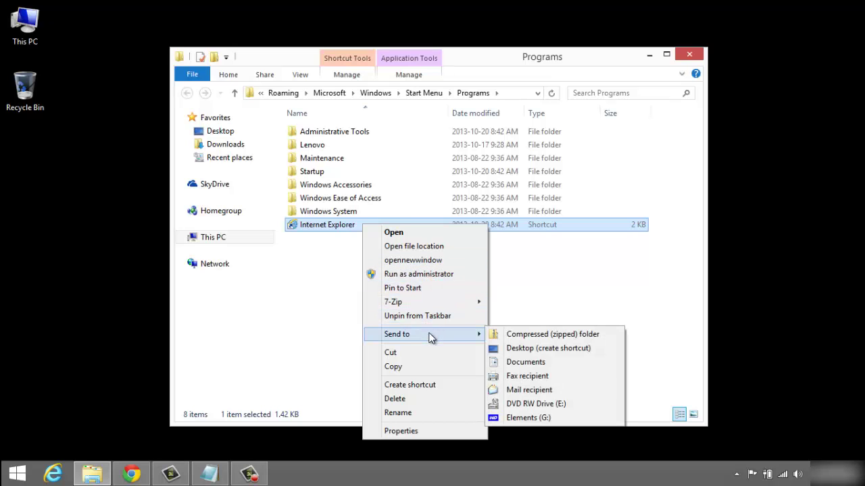
click(556, 355)
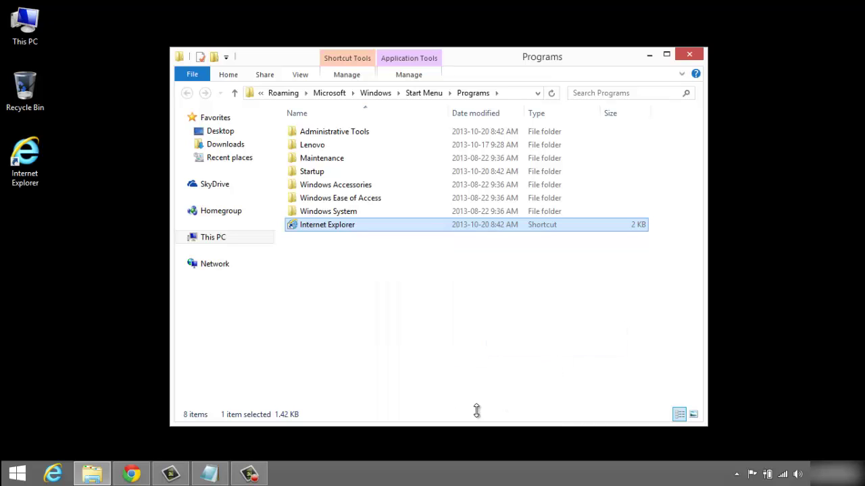
click(689, 54)
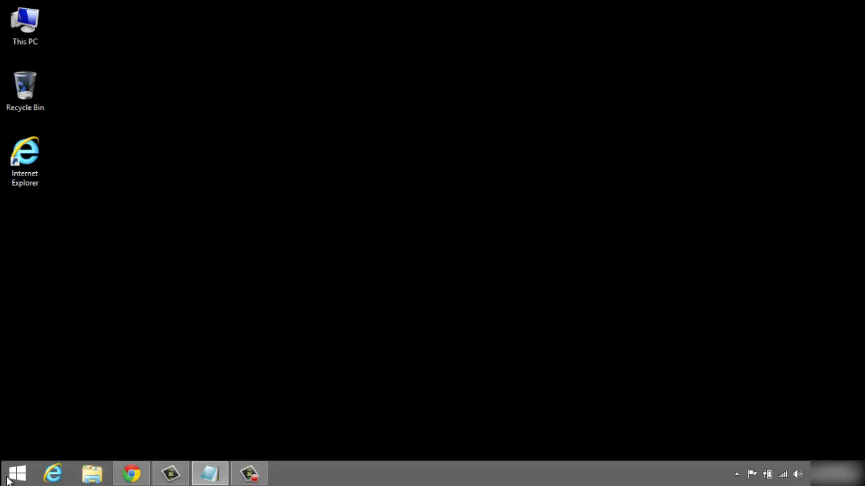
Step: Send a FileZilla shortcut to the desktop from its FileZilla FTP Client folder
click(17, 473)
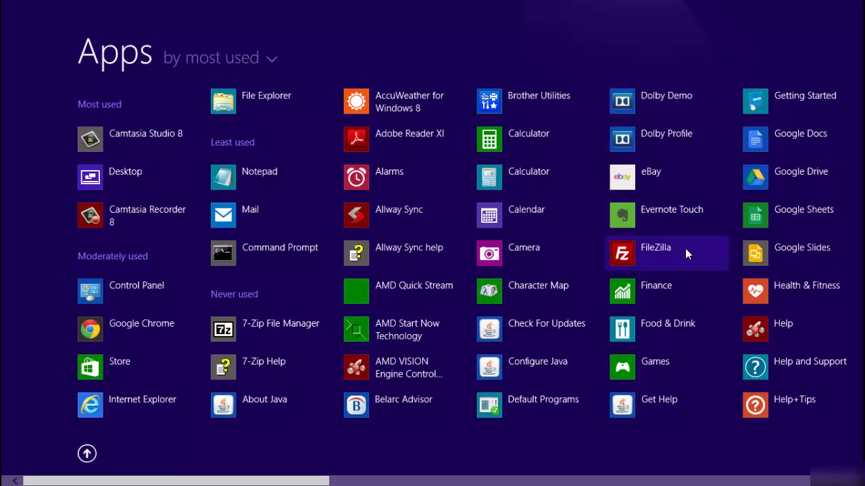
right_click(632, 252)
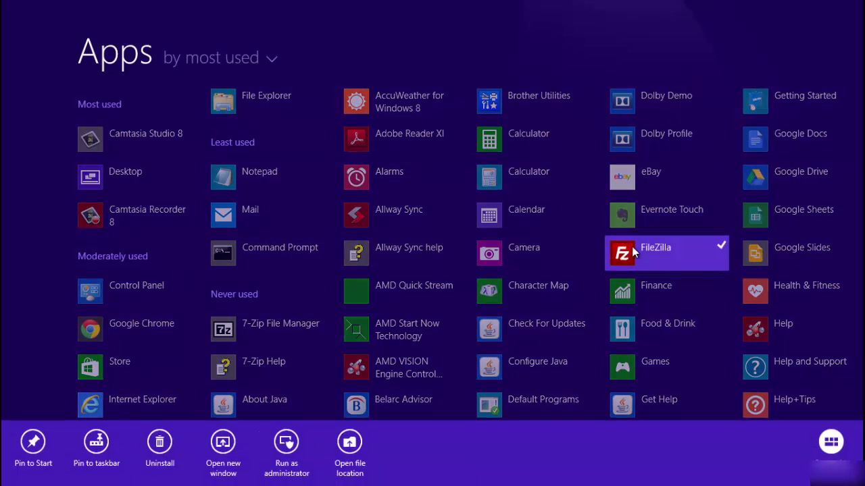
click(348, 446)
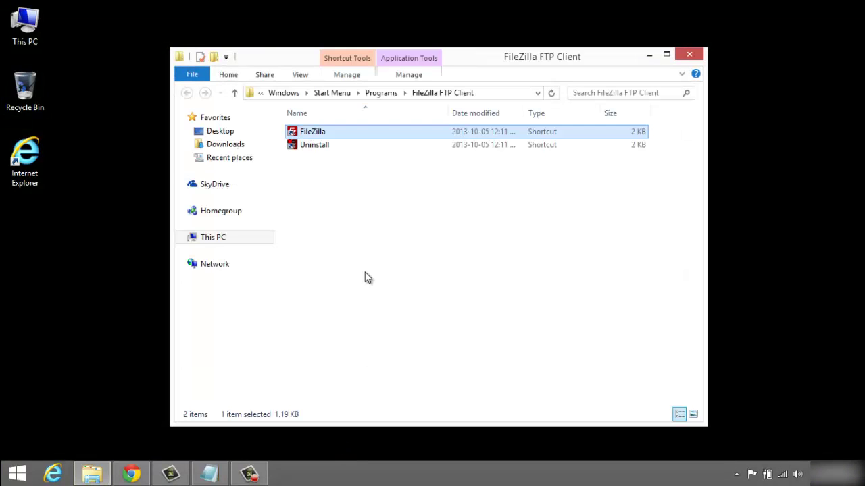
right_click(368, 137)
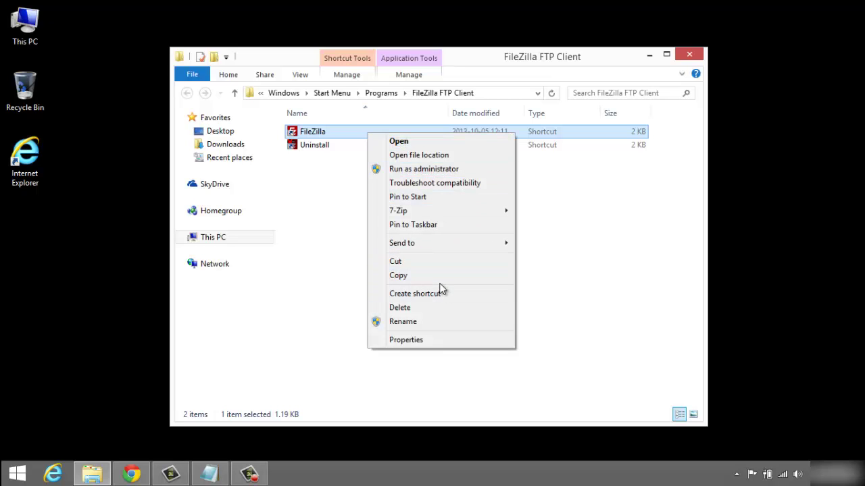
mouse_move(440, 242)
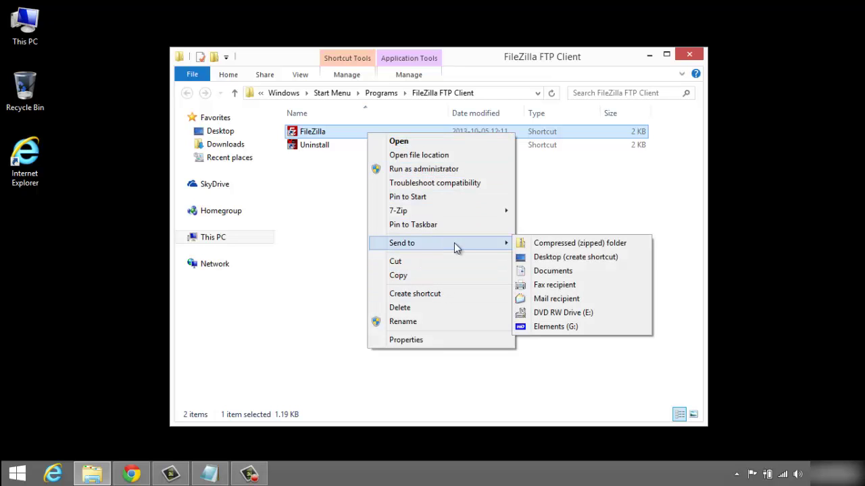
click(566, 258)
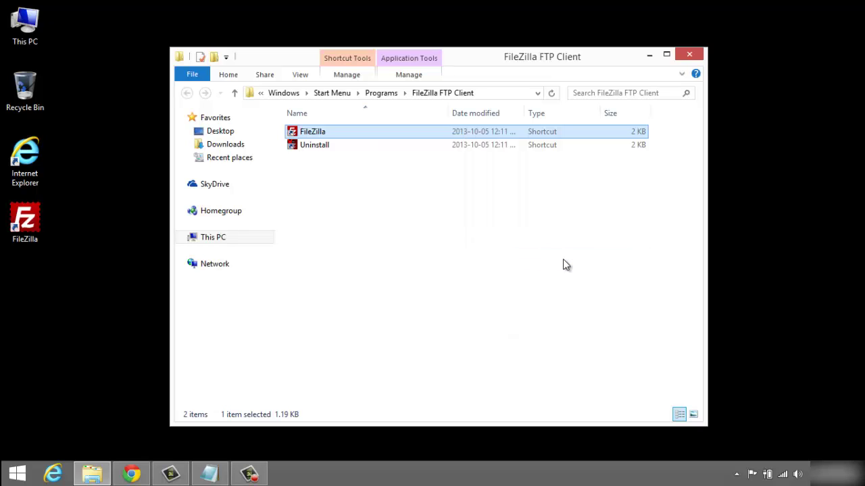
click(696, 54)
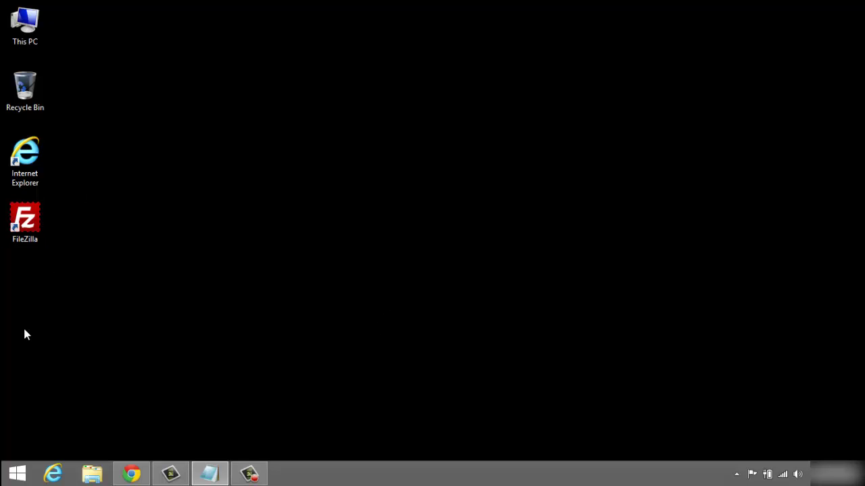
Step: Pin Control Panel to the taskbar from the Apps view and return to the desktop
right_click(17, 474)
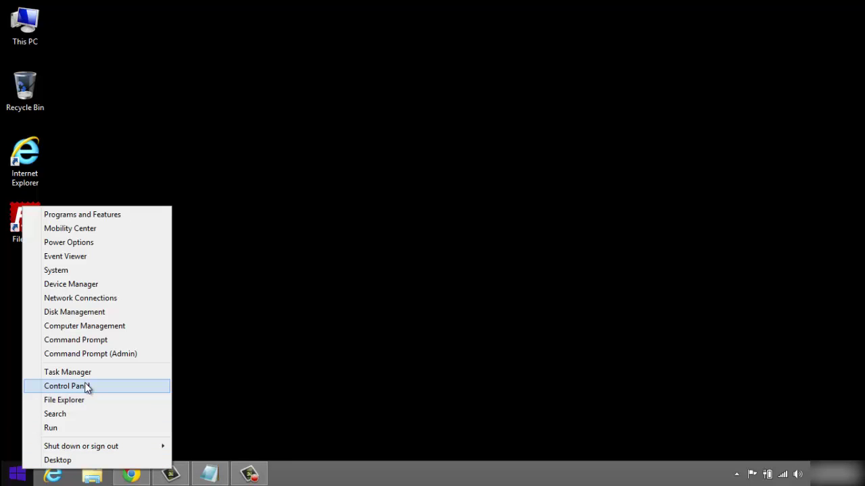
click(282, 346)
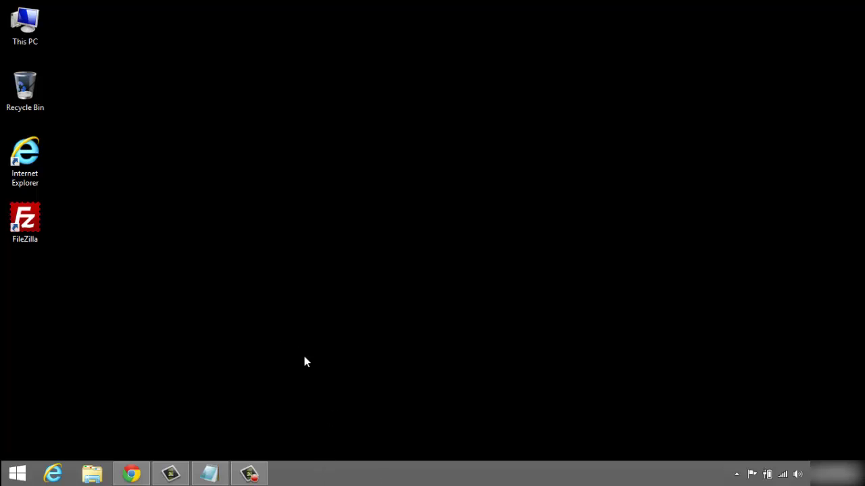
click(24, 467)
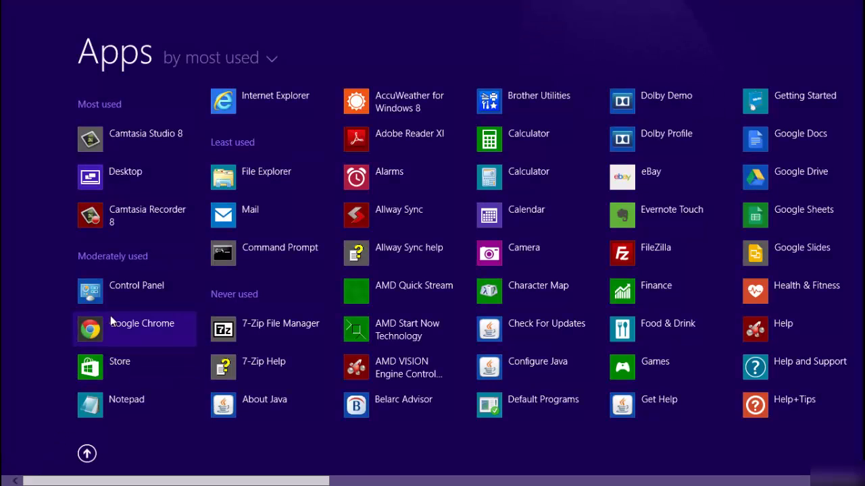
right_click(132, 288)
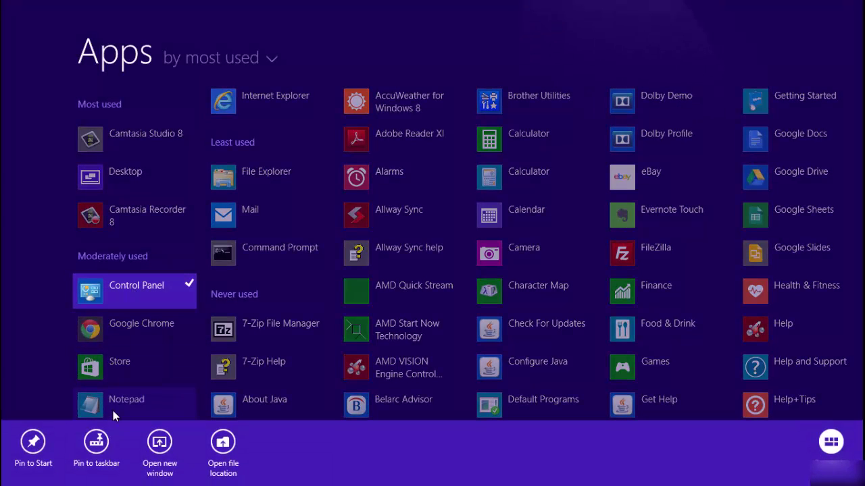
click(96, 443)
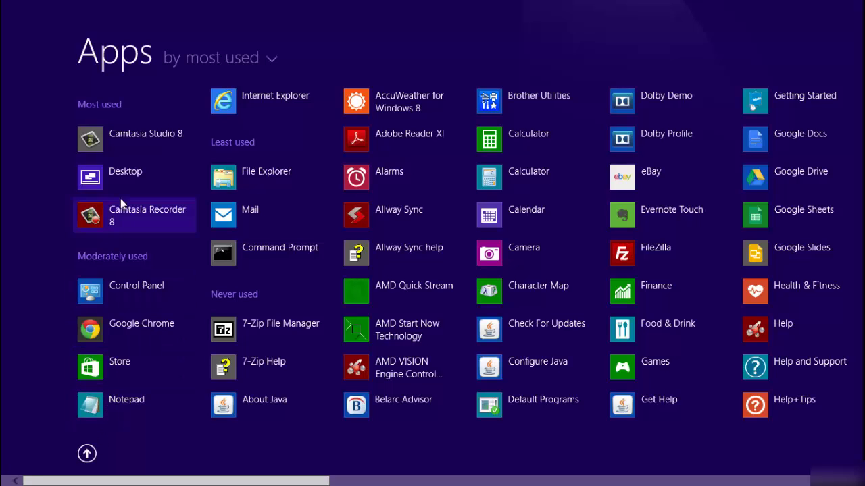
click(128, 174)
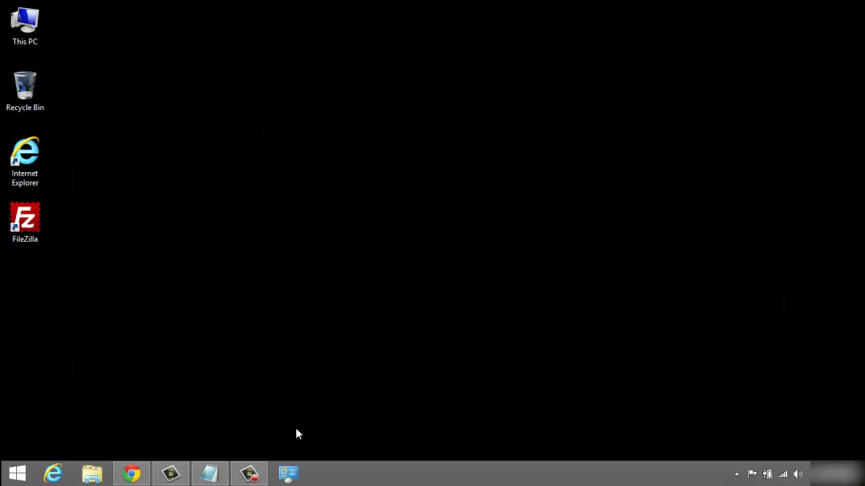
Step: Reopen Control Panel from its taskbar pin and go to Appearance and Personalization
click(287, 475)
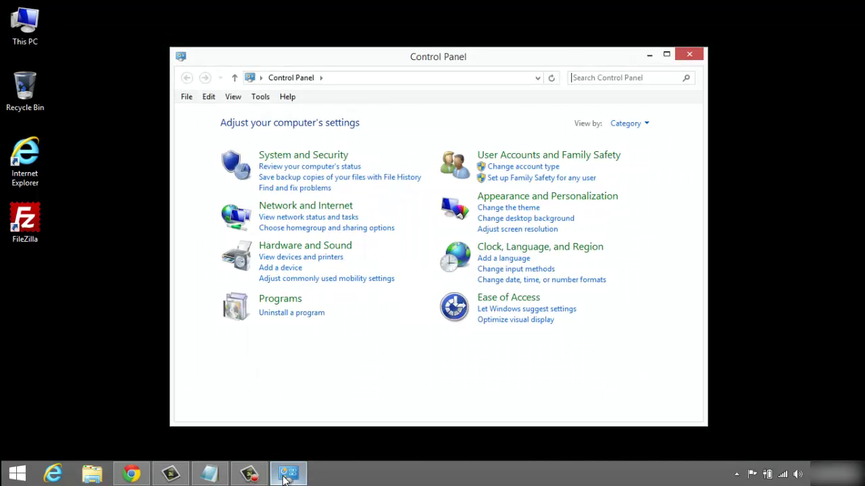
click(690, 54)
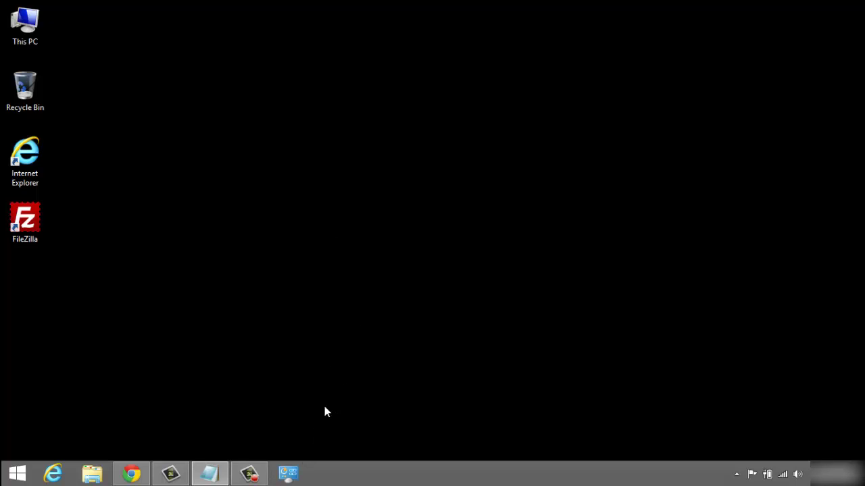
click(289, 474)
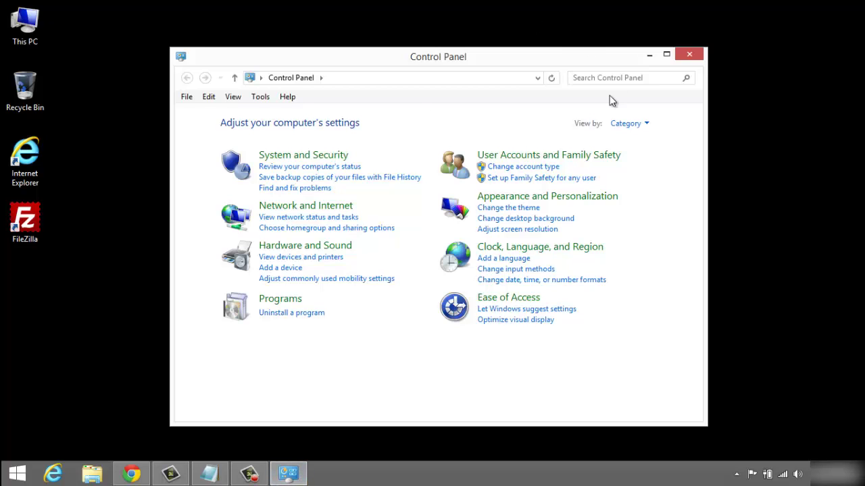
click(545, 197)
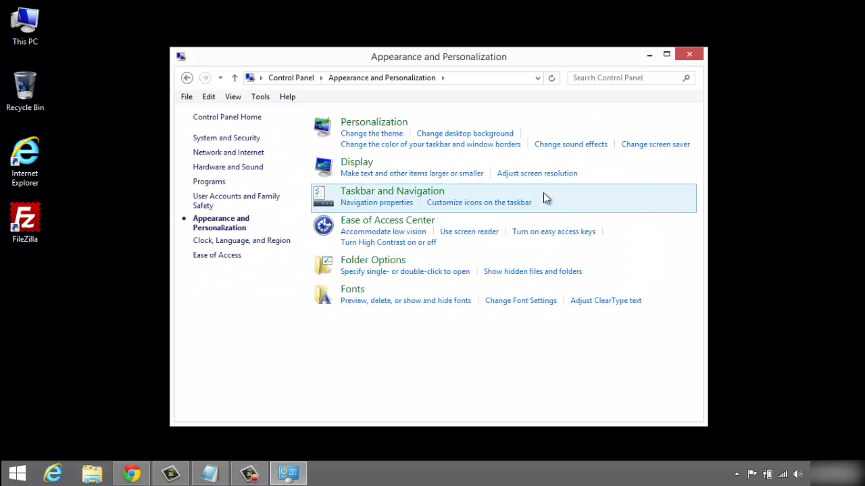
Step: Open Personalization from the Settings charm and browse the theme list
click(689, 56)
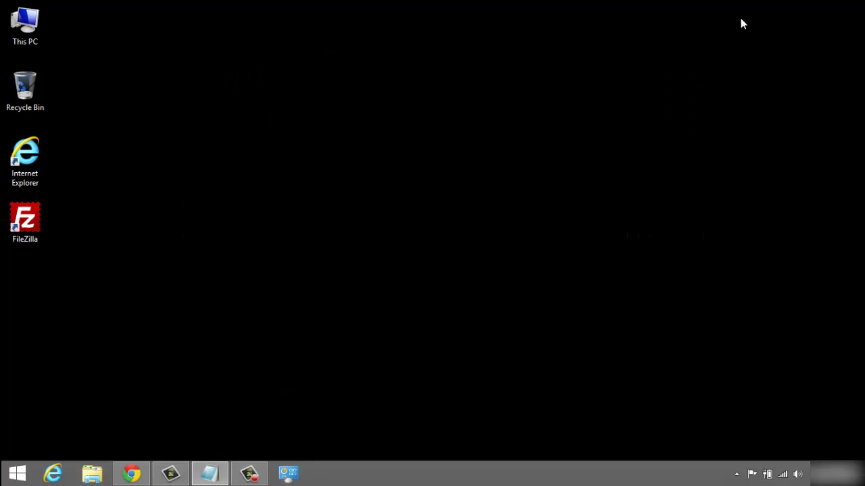
mouse_move(859, 40)
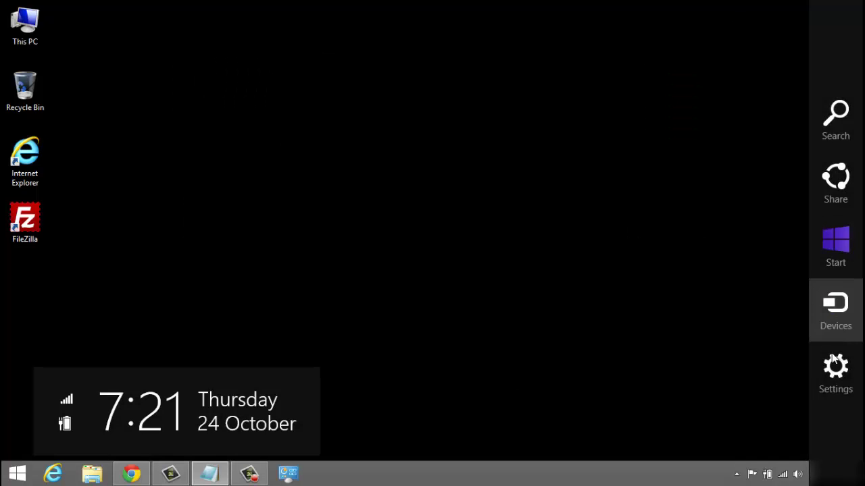
click(834, 368)
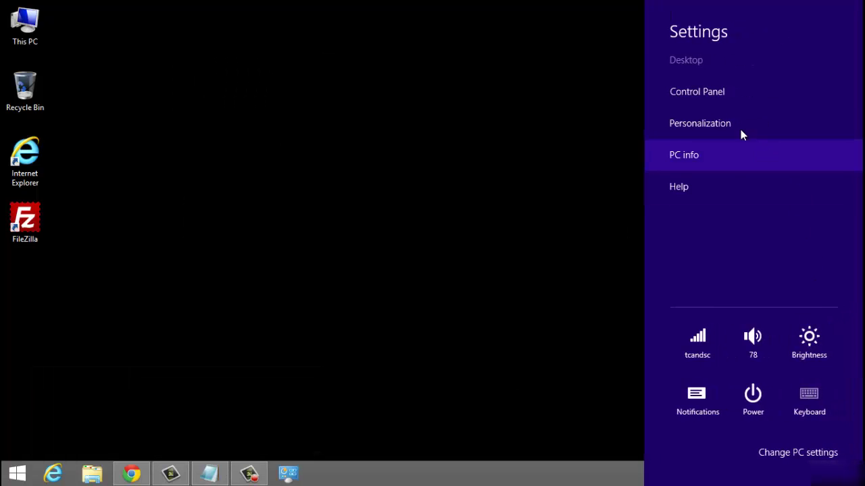
click(736, 121)
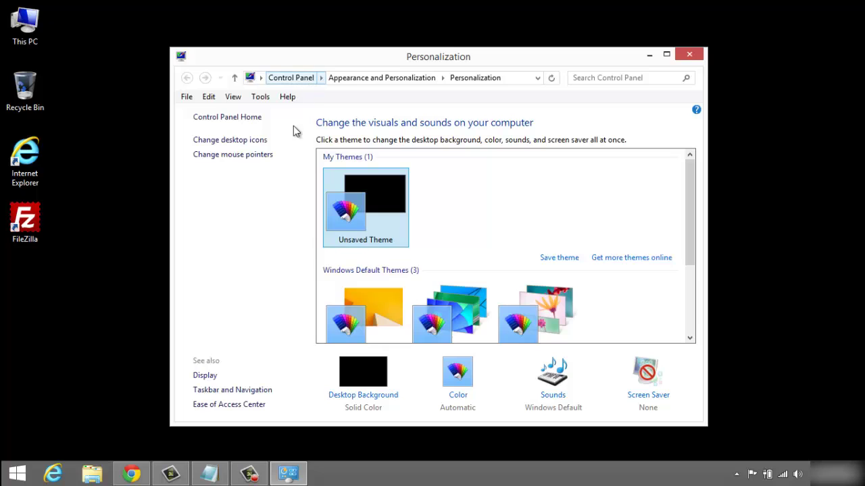
scroll(557, 228, down, 4)
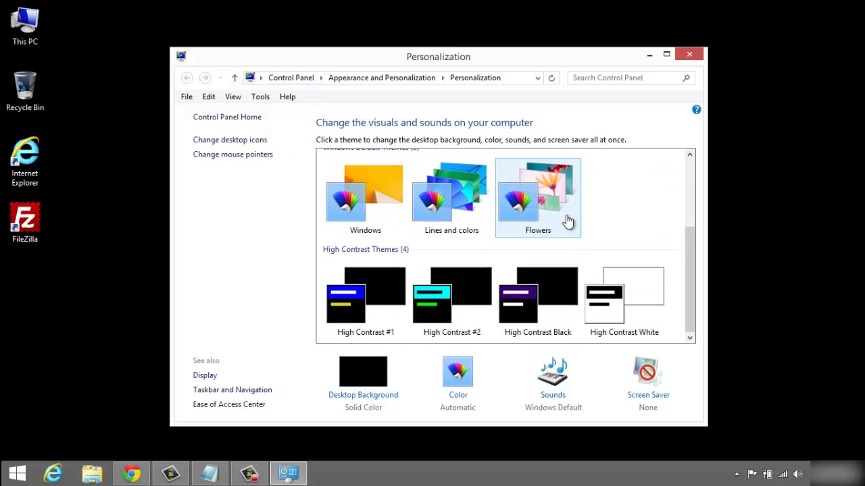
scroll(581, 217, up, 4)
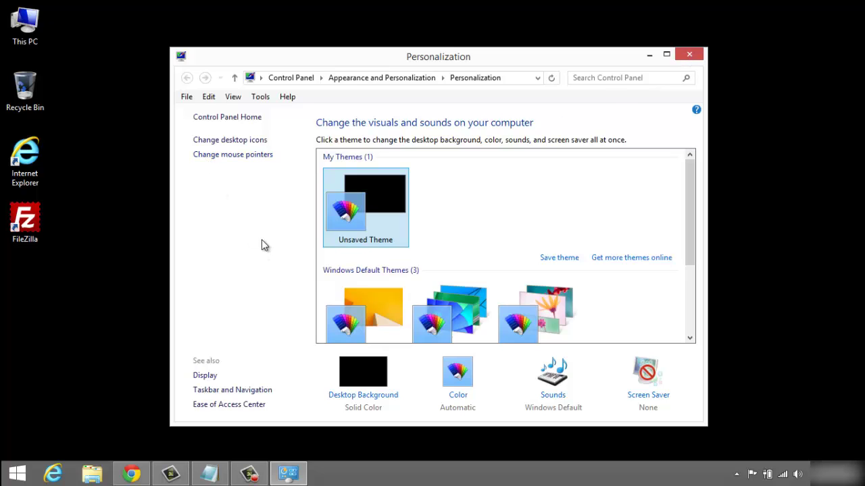
scroll(286, 242, down, 3)
scroll(287, 241, up, 3)
scroll(508, 217, down, 1)
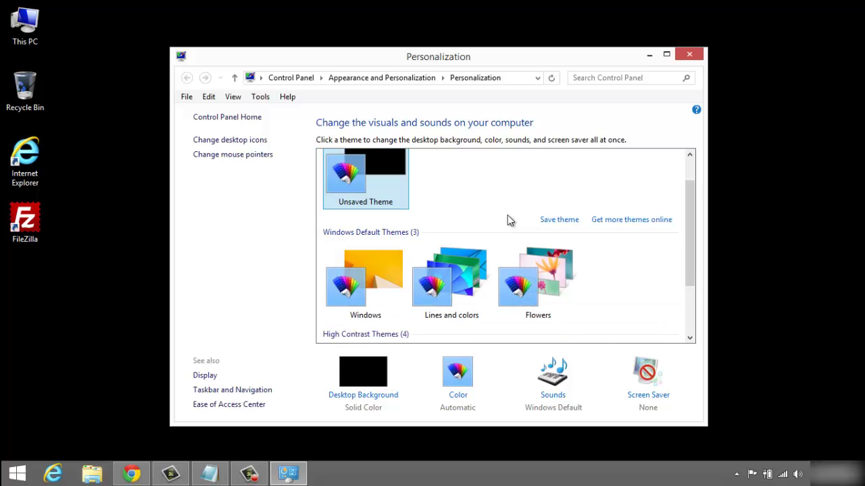
Step: Try the Windows, Lines and colors and Flowers themes, settling on Lines and colors
click(364, 255)
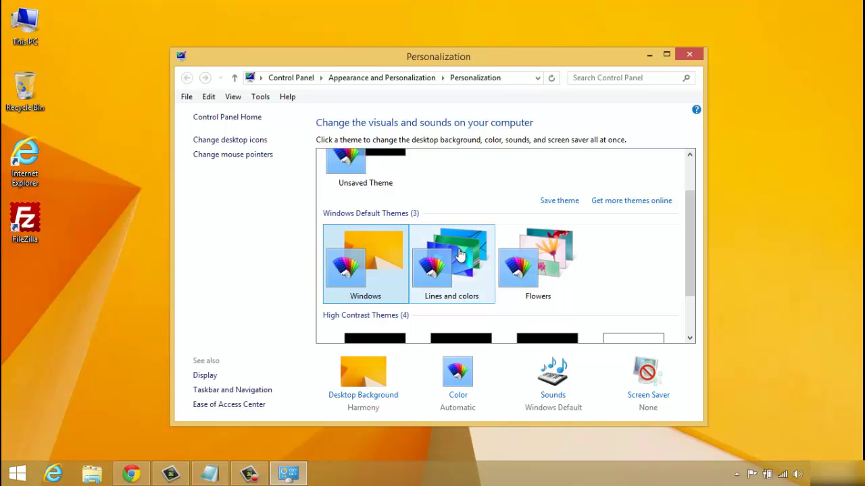
click(461, 255)
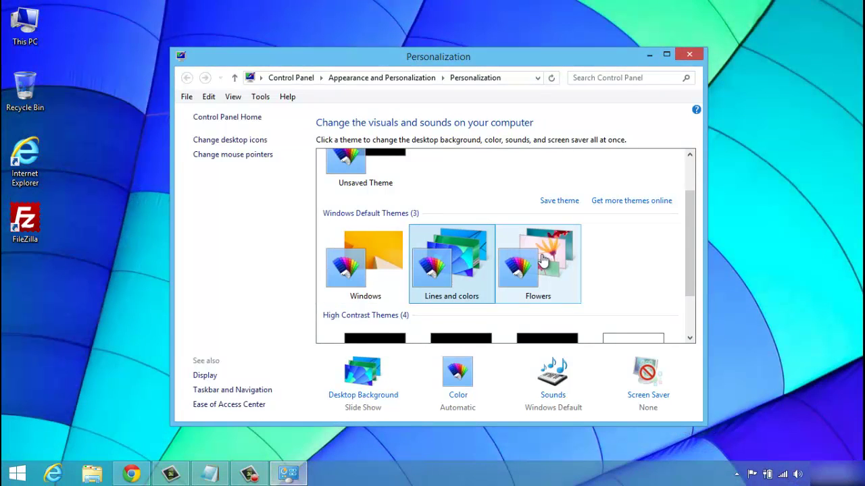
click(541, 256)
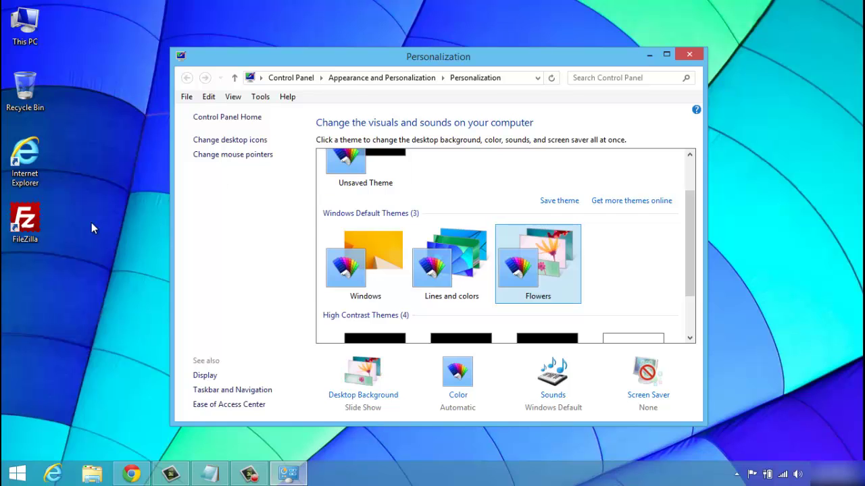
scroll(558, 295, down, 2)
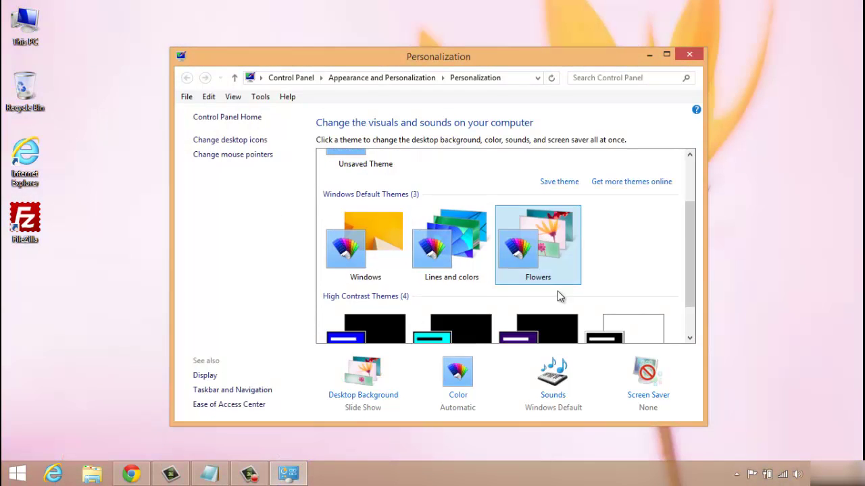
scroll(561, 290, down, 2)
click(439, 212)
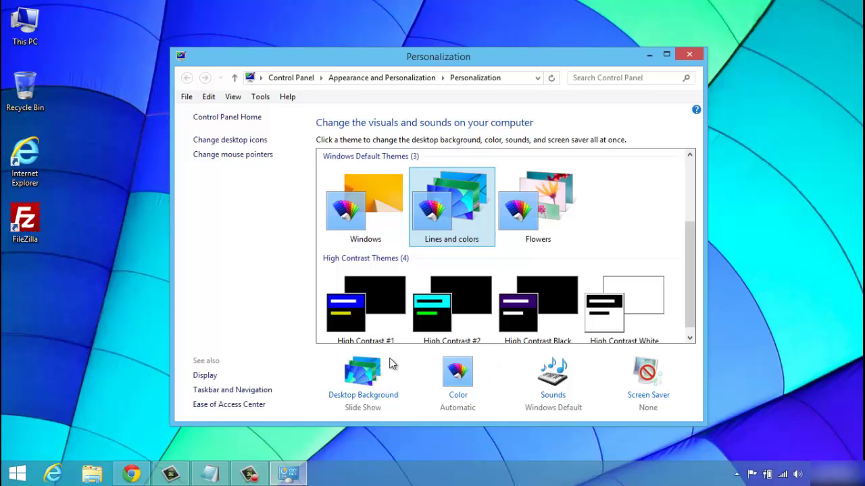
Step: Try a yellow window border colour, then save the colour as Automatic instead
click(456, 377)
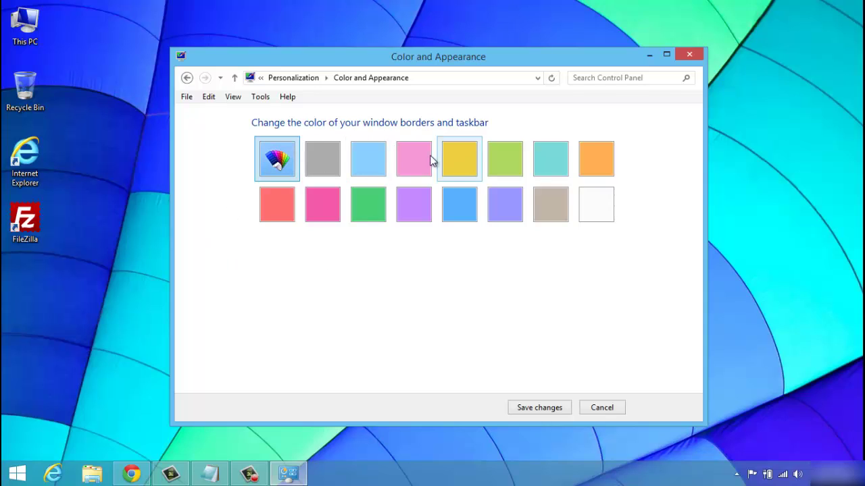
click(473, 160)
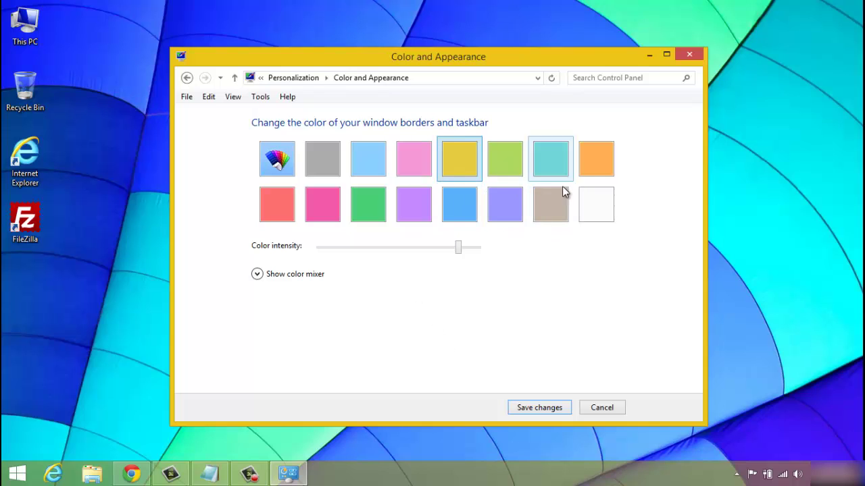
click(274, 166)
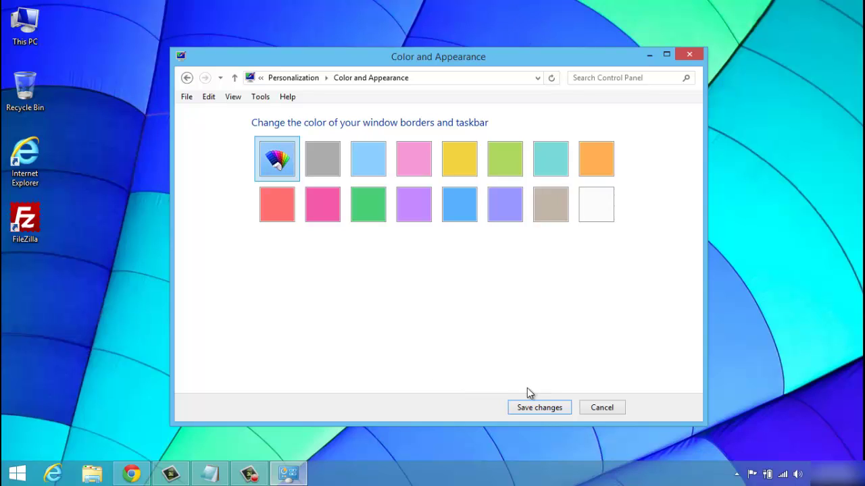
click(535, 408)
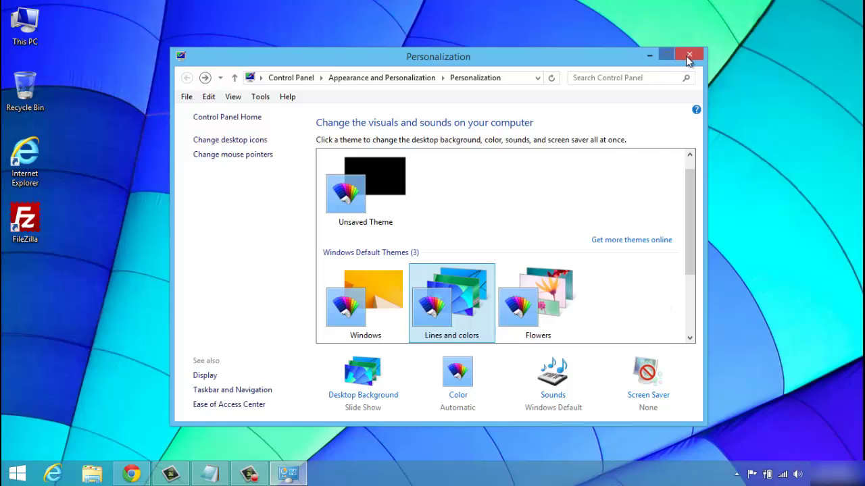
Step: Close the Personalization window, then bring up and dismiss the charms Settings pane
click(687, 56)
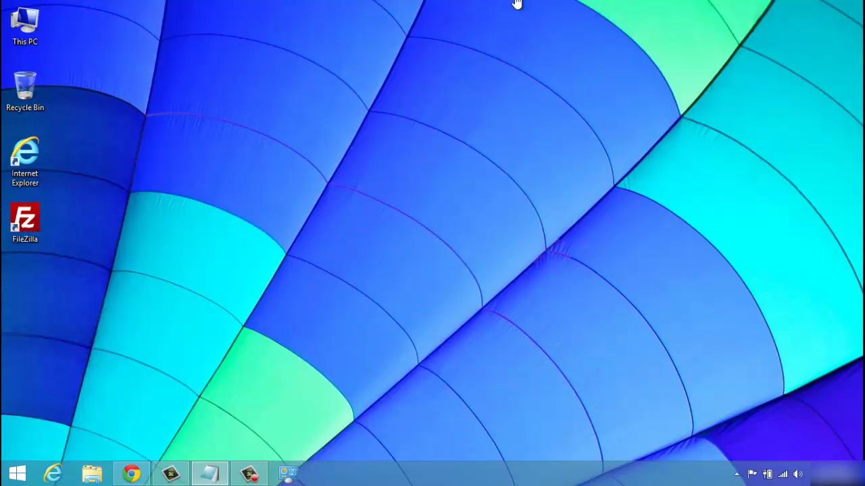
mouse_move(852, 266)
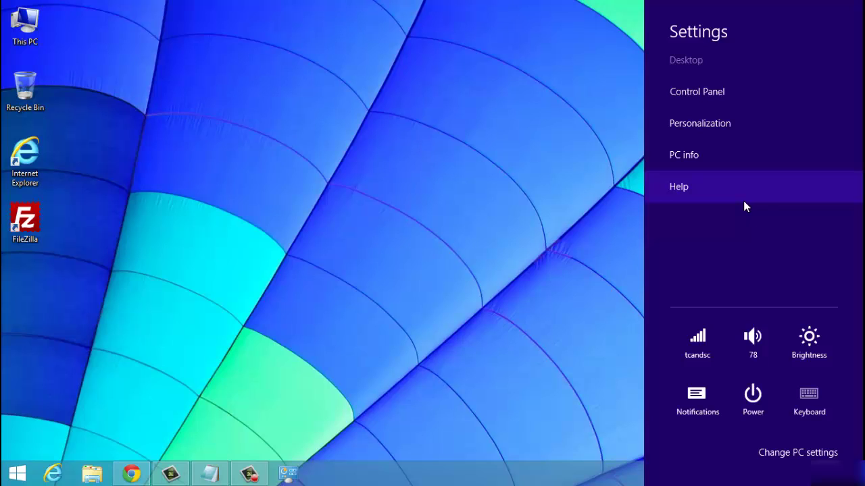
click(744, 200)
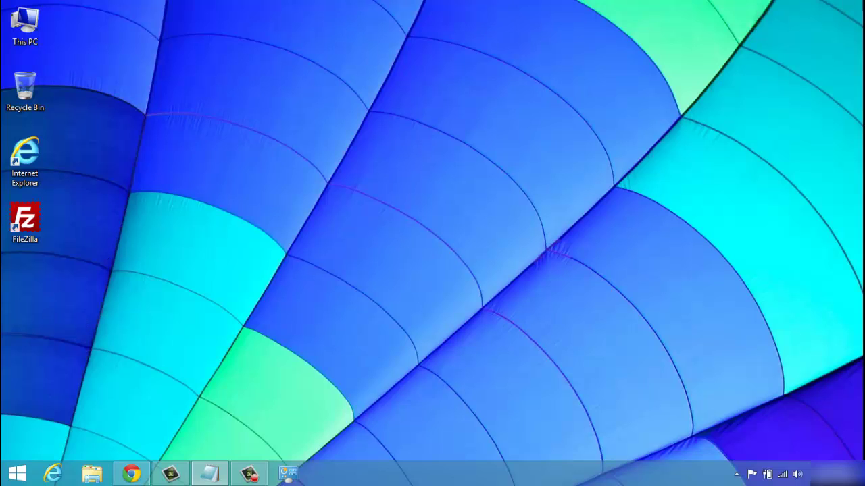
Step: Launch the Mail app from the Start screen's apps list to show the Outlook Inbox
mouse_move(863, 2)
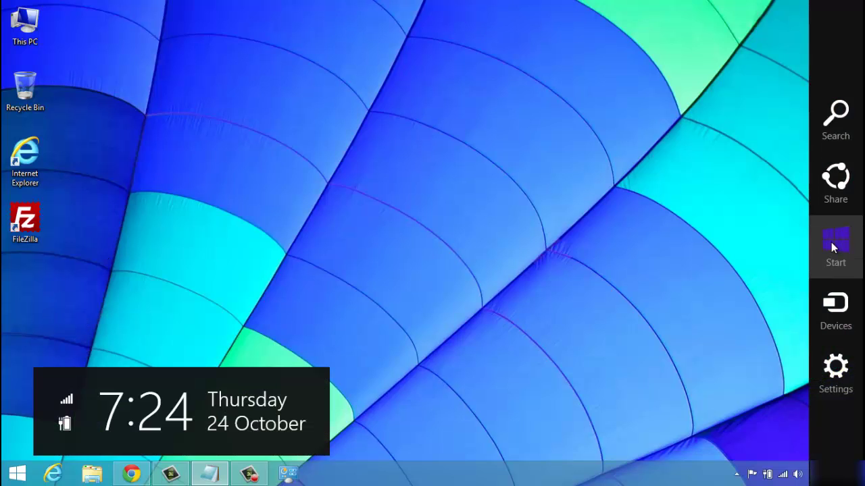
click(831, 242)
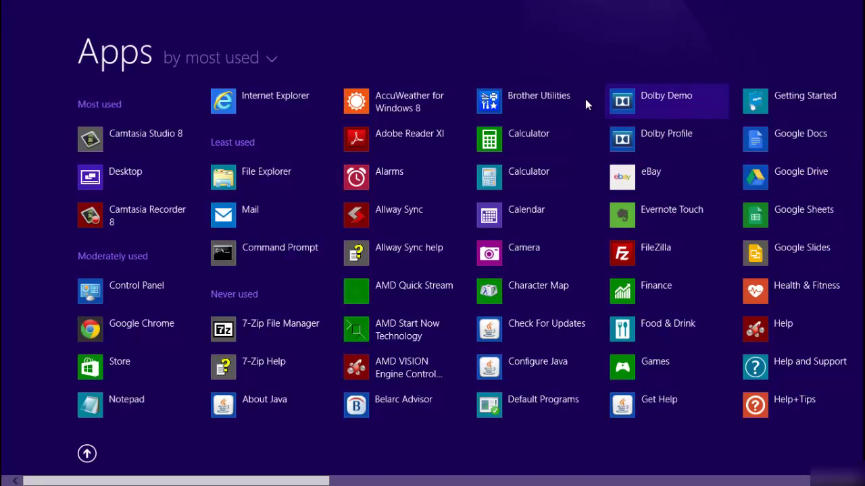
click(238, 211)
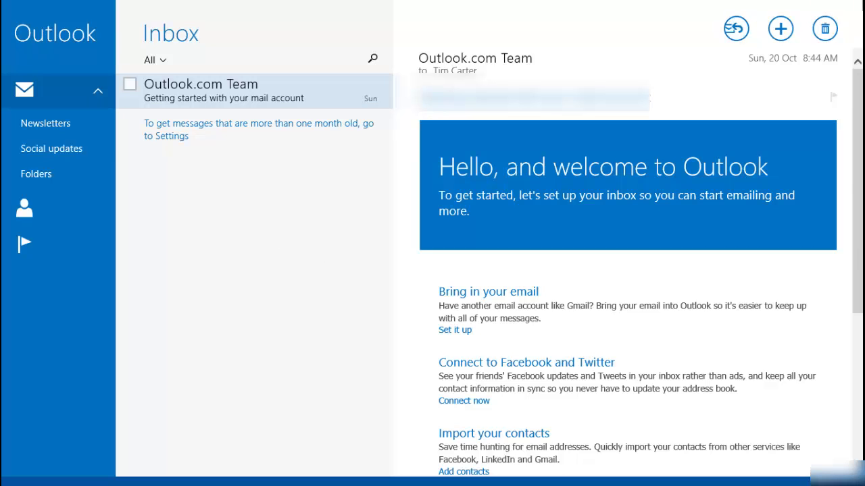
mouse_move(850, 324)
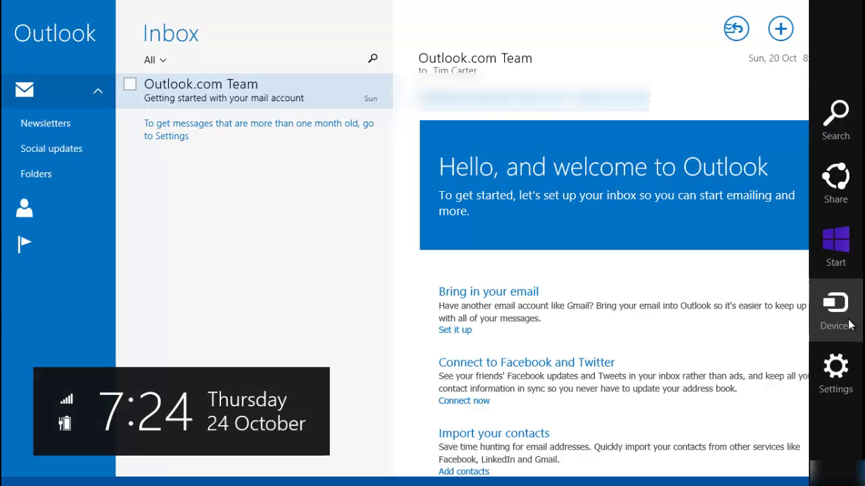
click(842, 378)
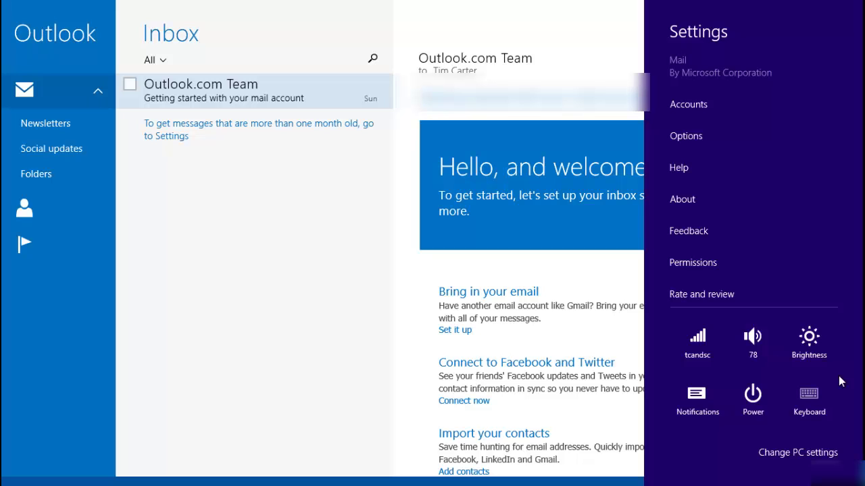
click(691, 104)
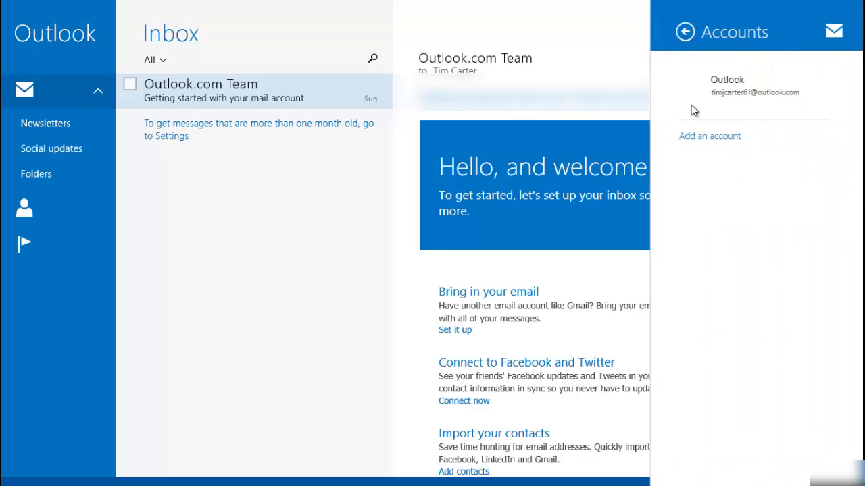
click(718, 141)
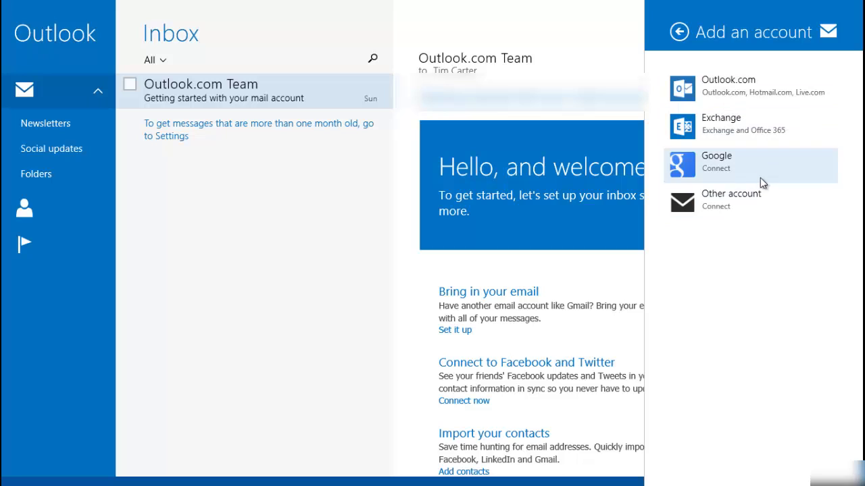
click(679, 32)
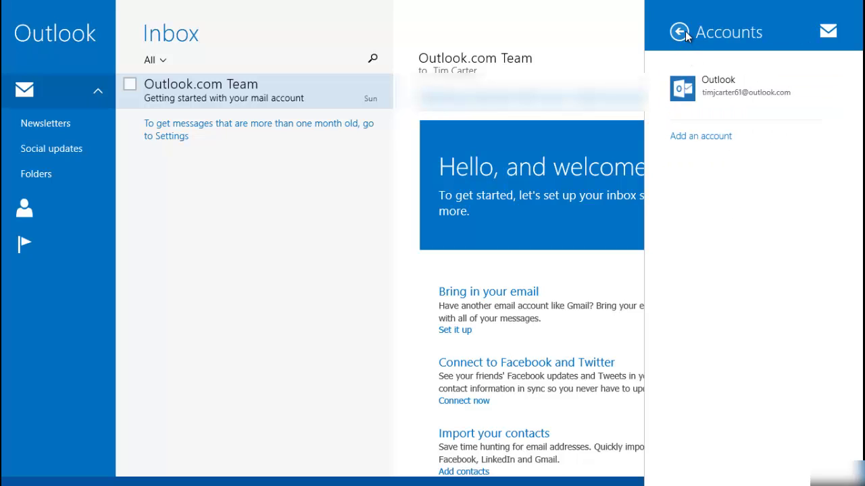
click(680, 33)
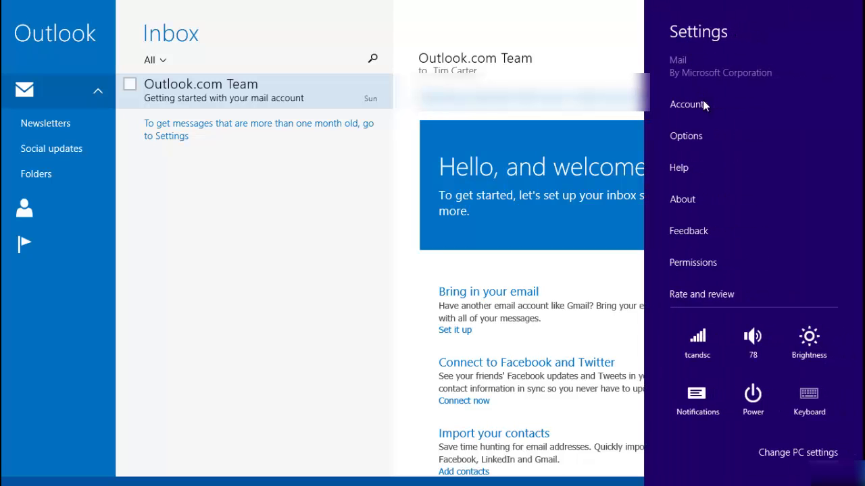
click(711, 134)
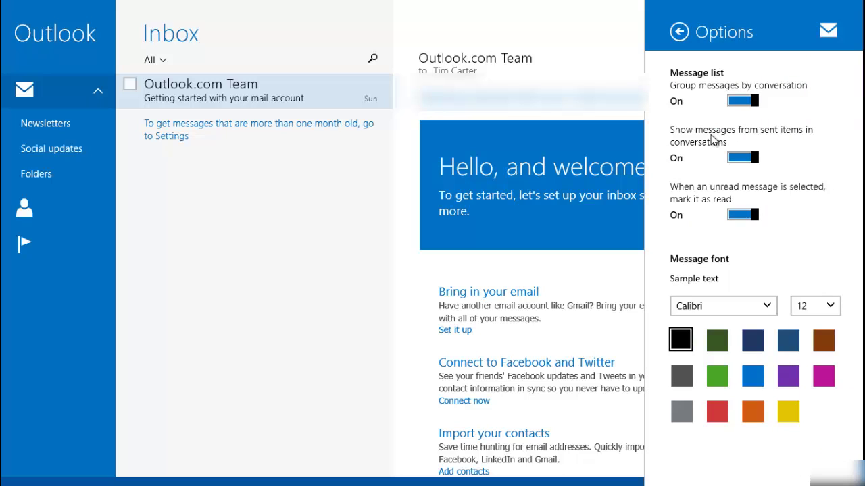
click(680, 31)
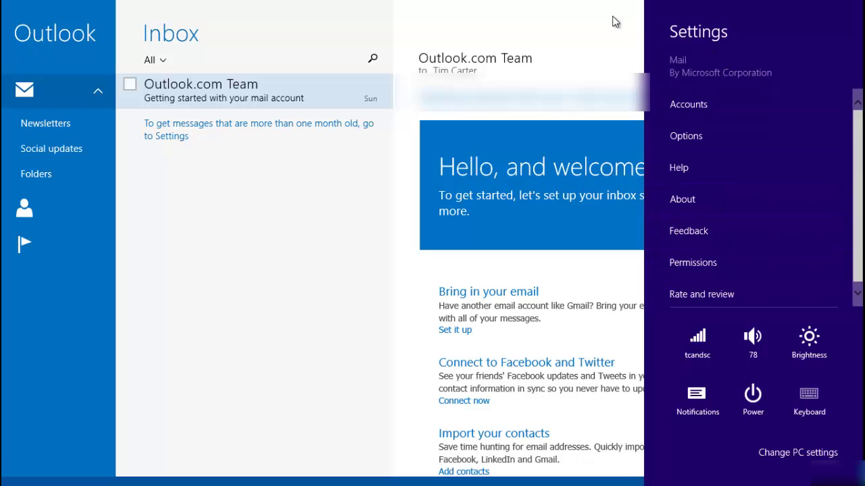
click(634, 7)
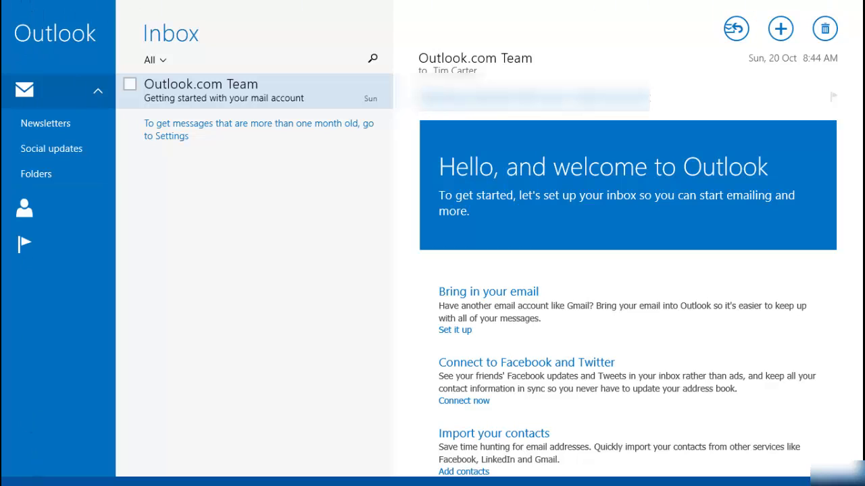
Step: Leave Mail for the Apps view, use Find in Start on Mail, then return to the apps list
mouse_move(863, 1)
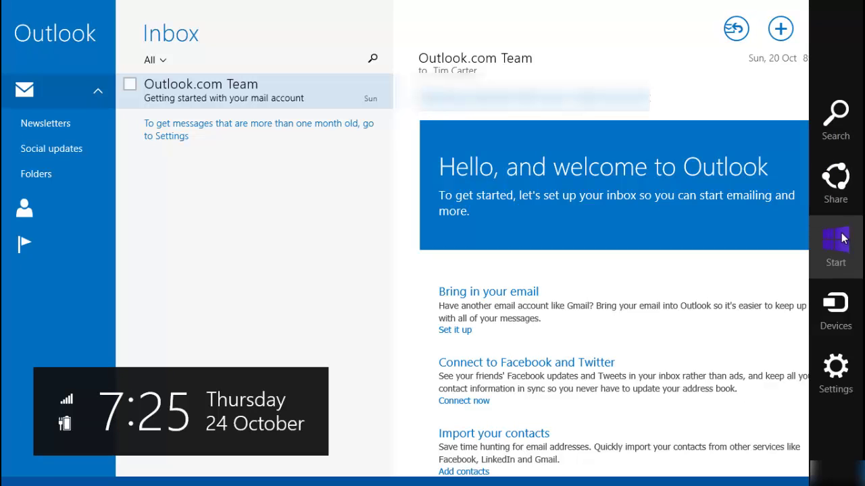
click(836, 231)
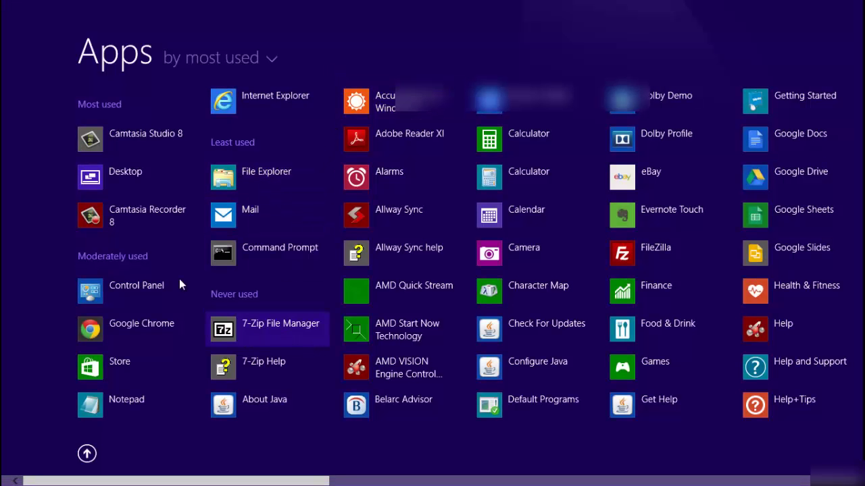
right_click(277, 213)
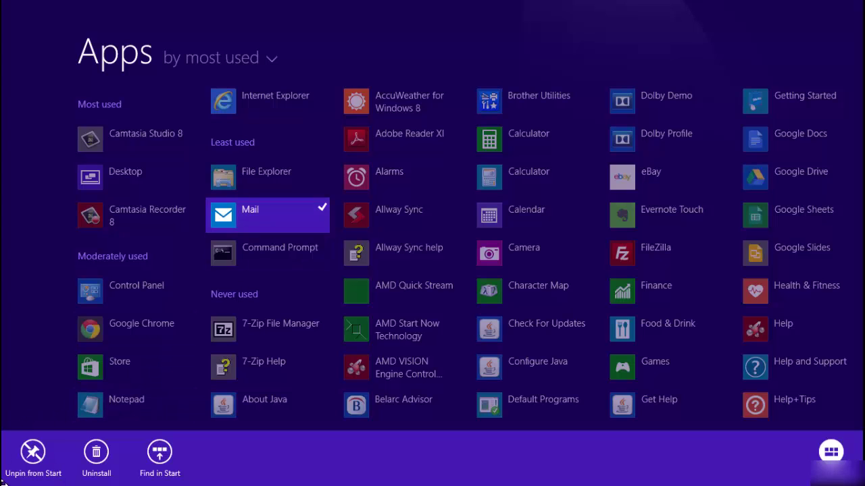
click(160, 458)
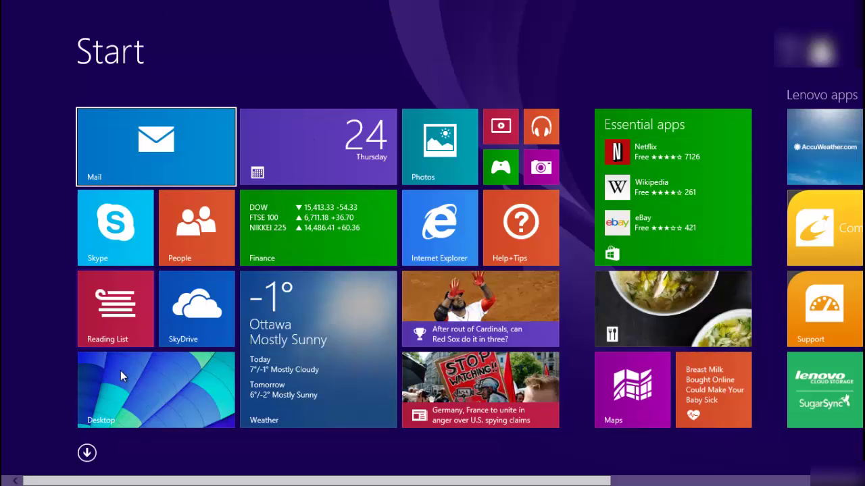
click(87, 452)
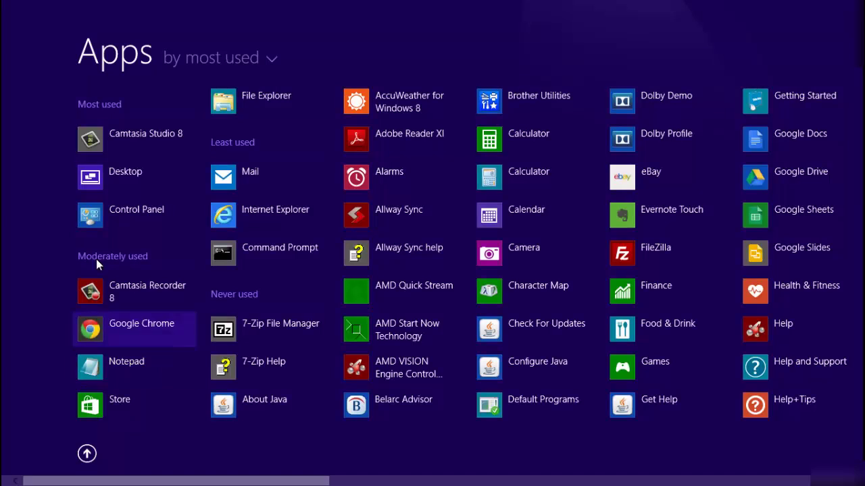
Step: Leave the Mail inbox and open the Desktop from the apps list
mouse_move(851, 7)
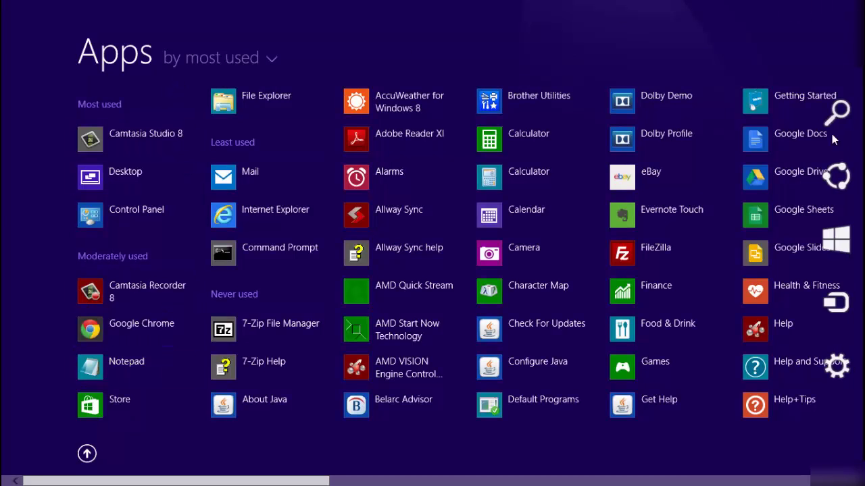
click(835, 236)
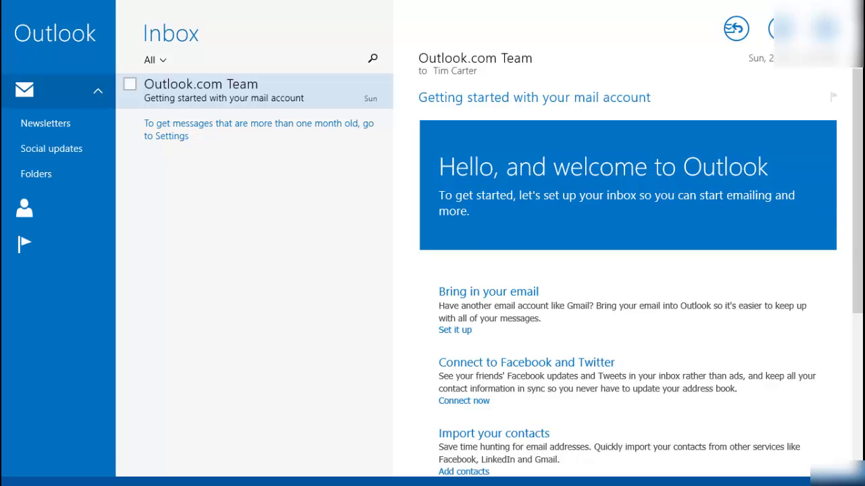
mouse_move(857, 7)
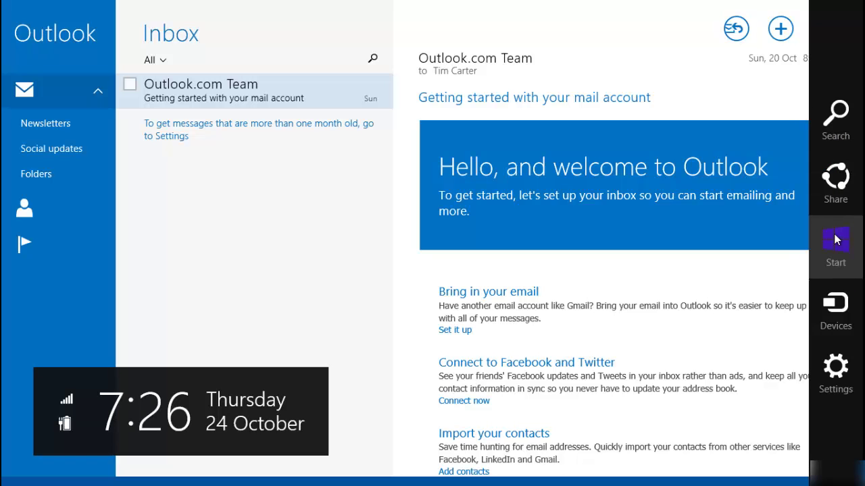
click(836, 242)
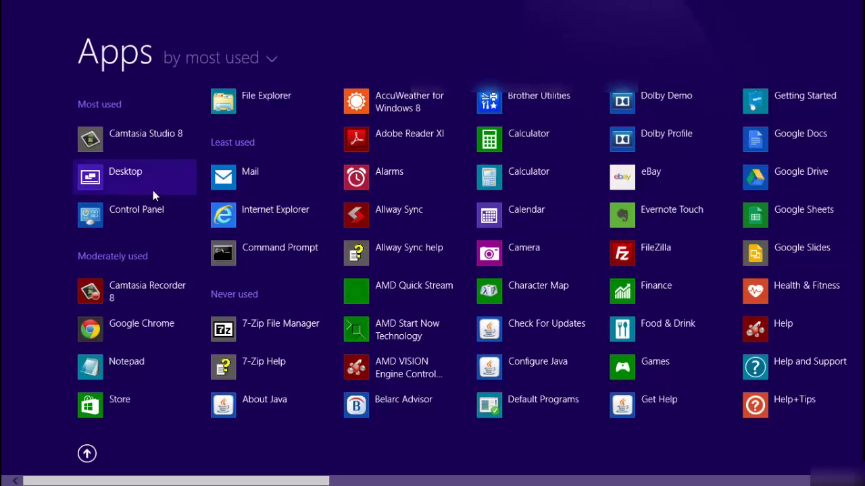
click(131, 181)
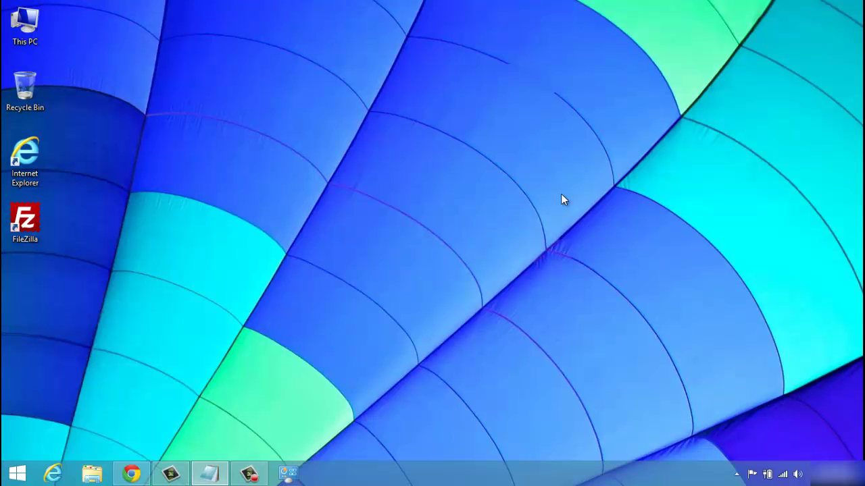
Step: Launch Internet Explorer, decline the Skype add-on, and search for 'windows live essentials'
click(53, 473)
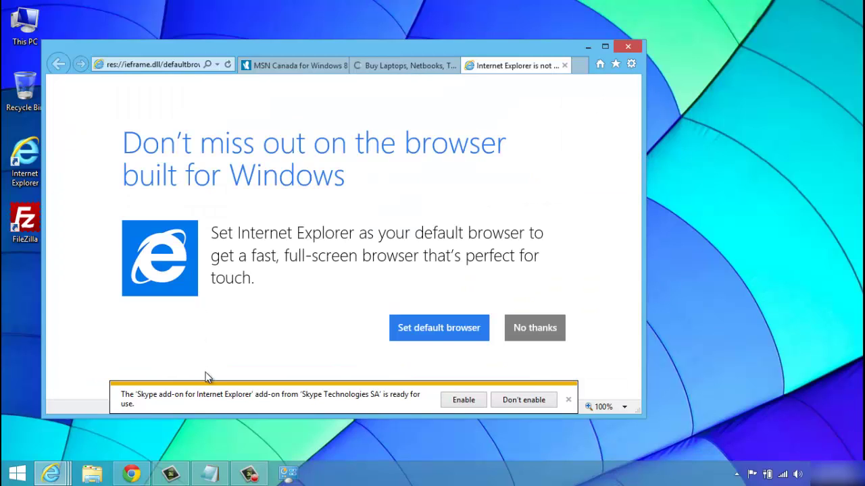
click(518, 399)
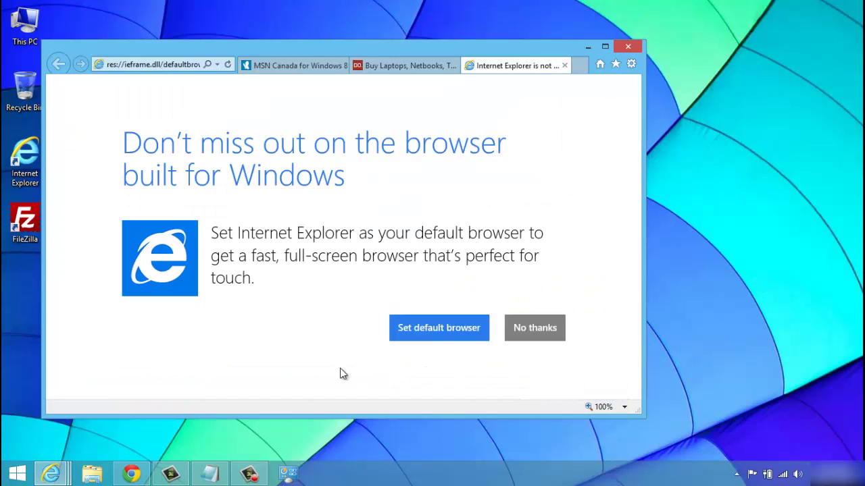
click(175, 64)
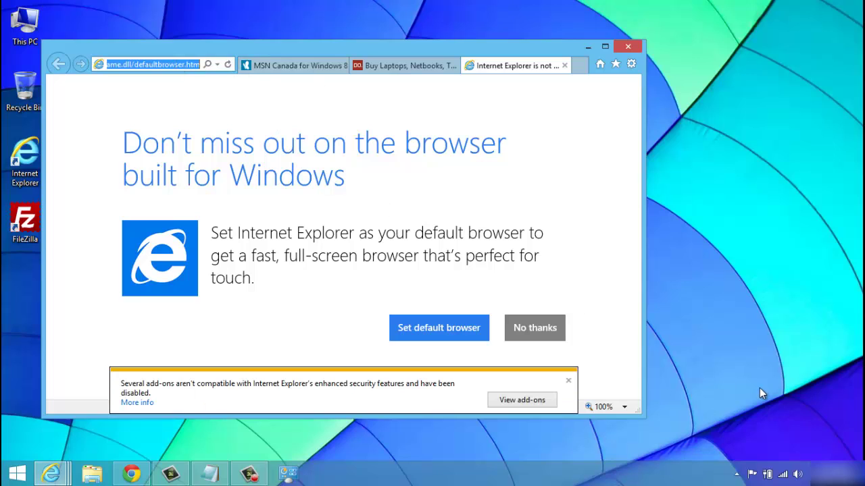
text(windows liv)
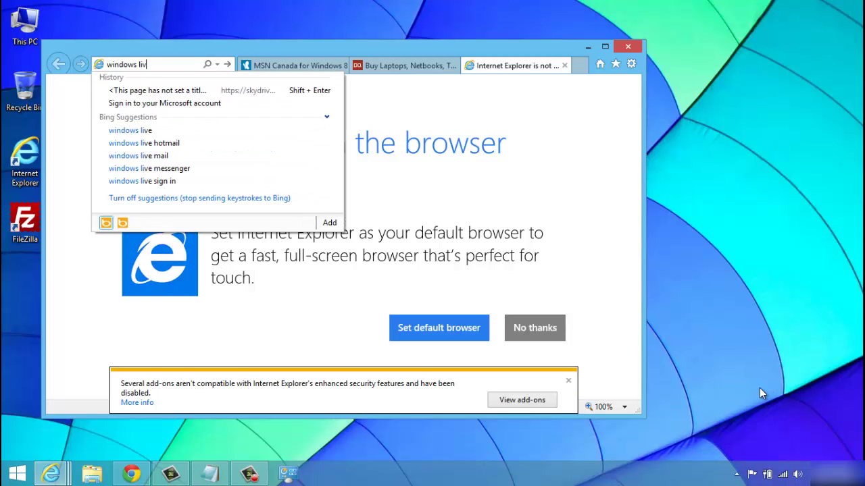
text(e essent)
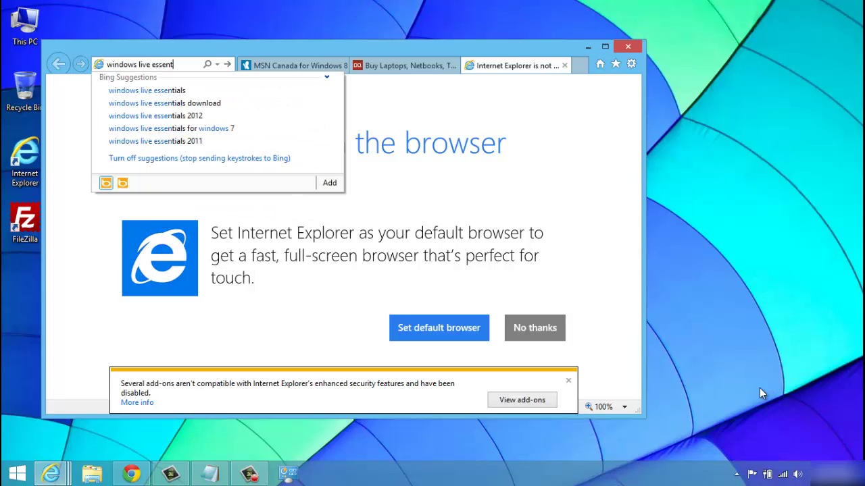
text(ial)
text(s)
key(Return)
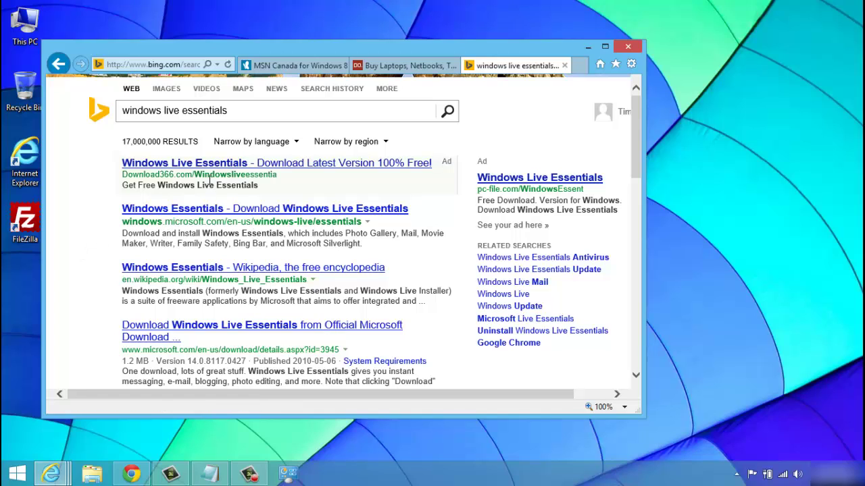
Step: Open the official Windows Essentials result, check its system requirements, and return to the download page
click(324, 213)
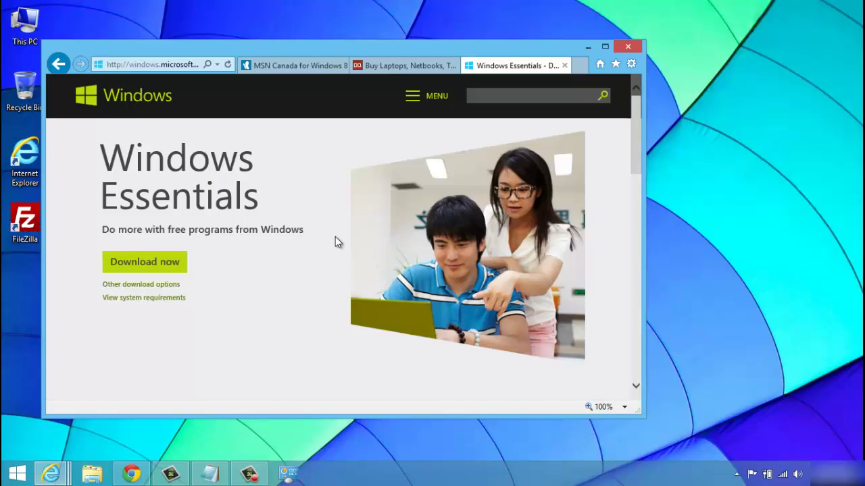
key(F12)
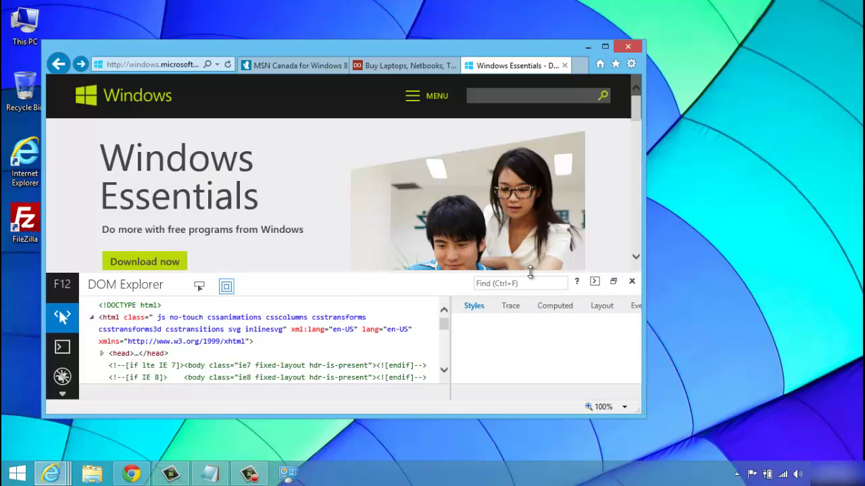
key(F12)
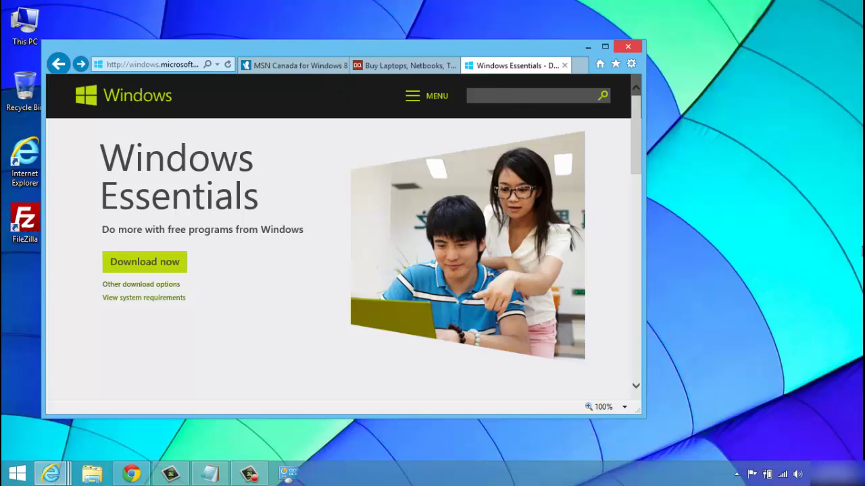
click(172, 302)
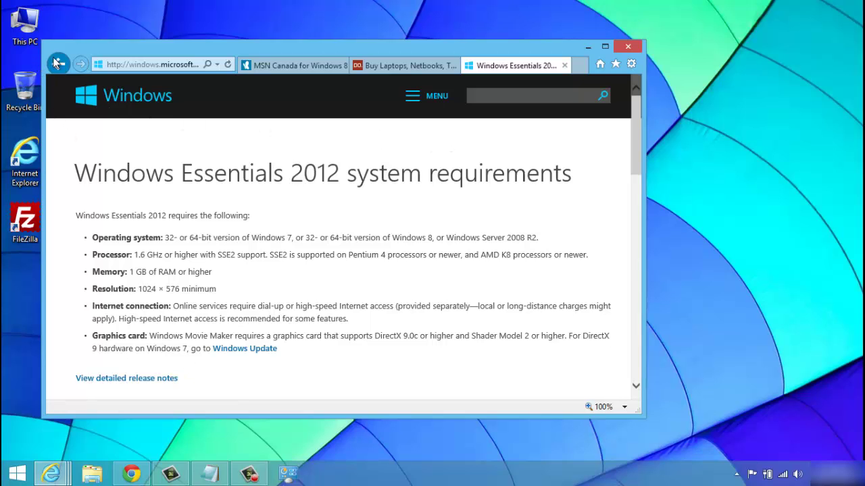
click(58, 63)
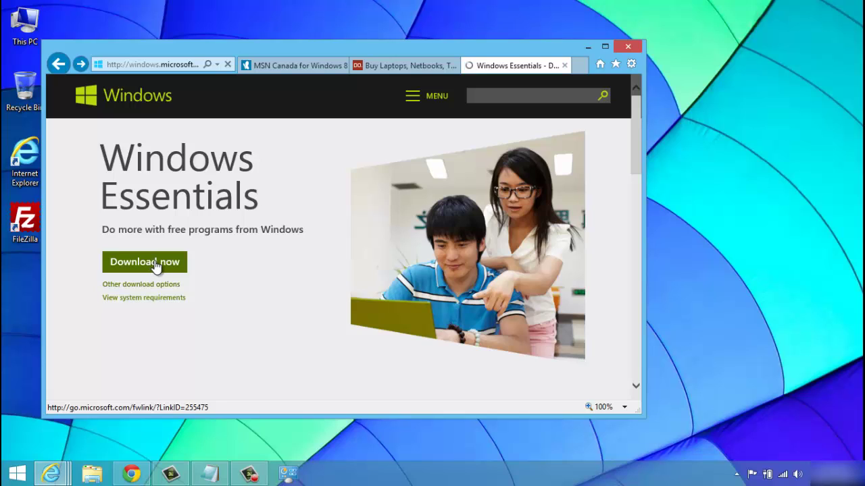
Step: Download and run the Windows Essentials setup, allowing it through User Account Control
click(155, 267)
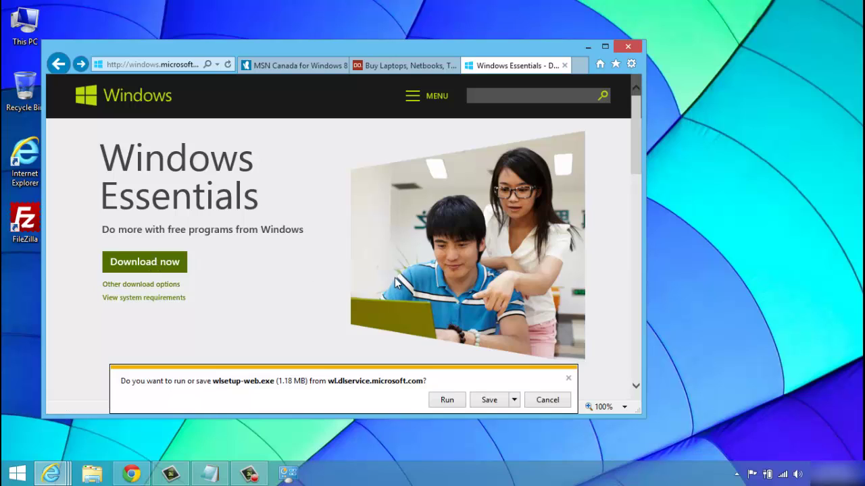
click(462, 402)
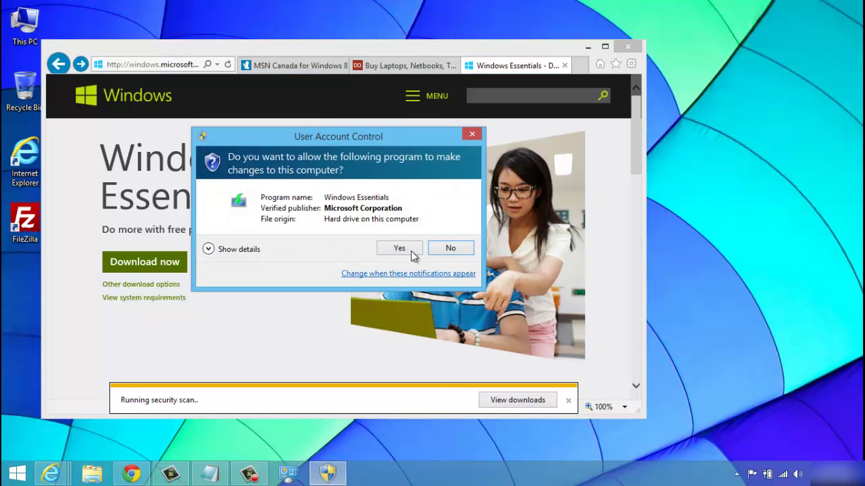
click(406, 247)
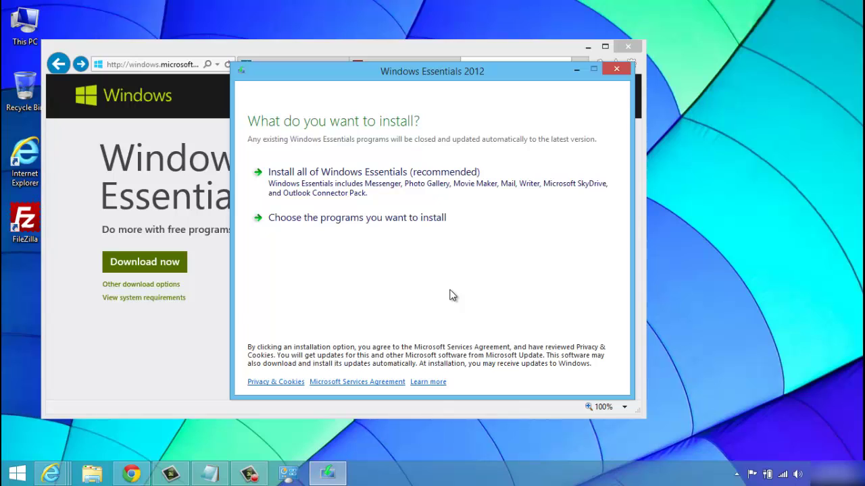
Step: Choose custom install, untick SkyDrive, Photo Gallery, Messenger and Writer, then close the installer
click(291, 219)
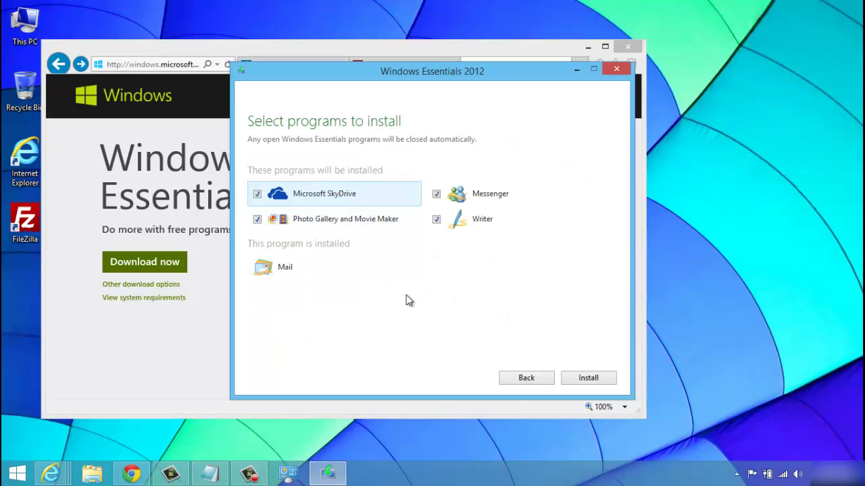
click(257, 194)
click(258, 220)
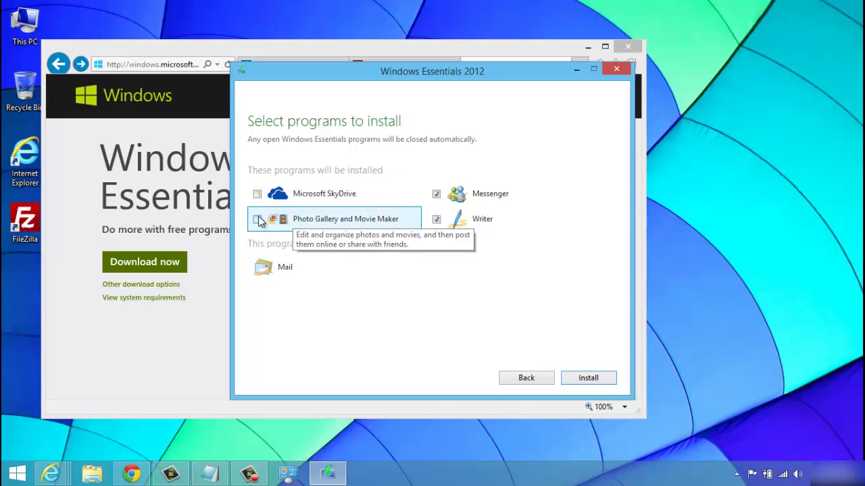
click(435, 194)
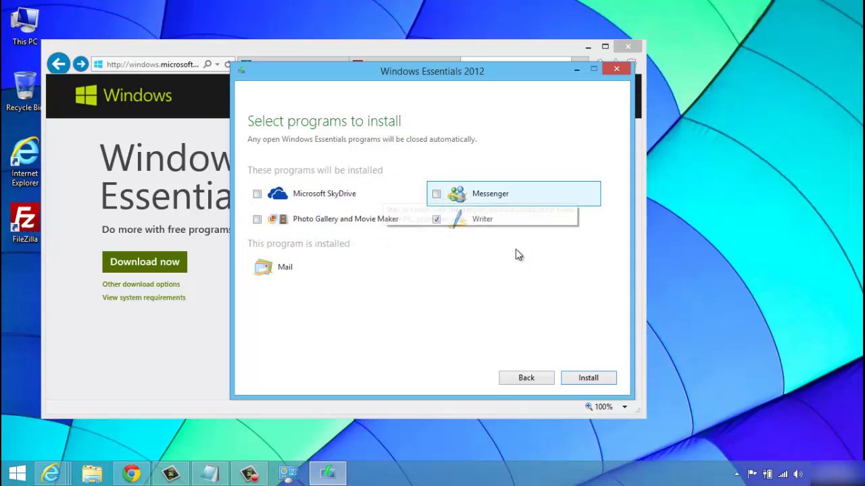
click(435, 218)
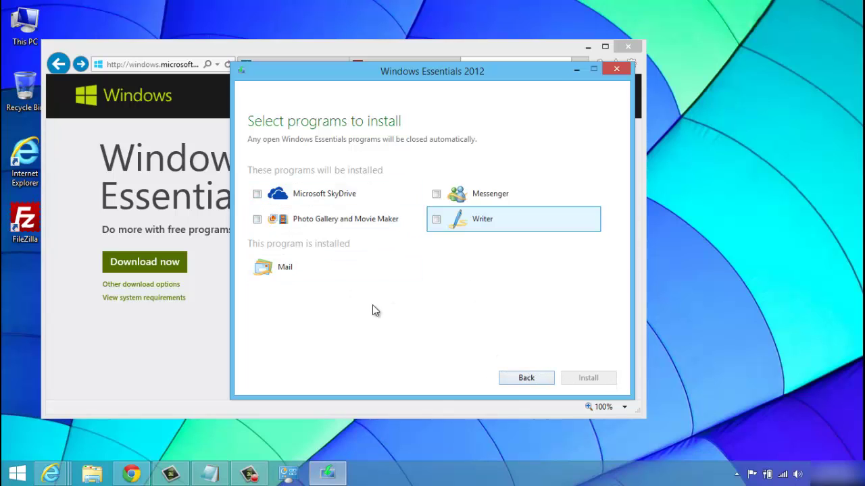
click(616, 70)
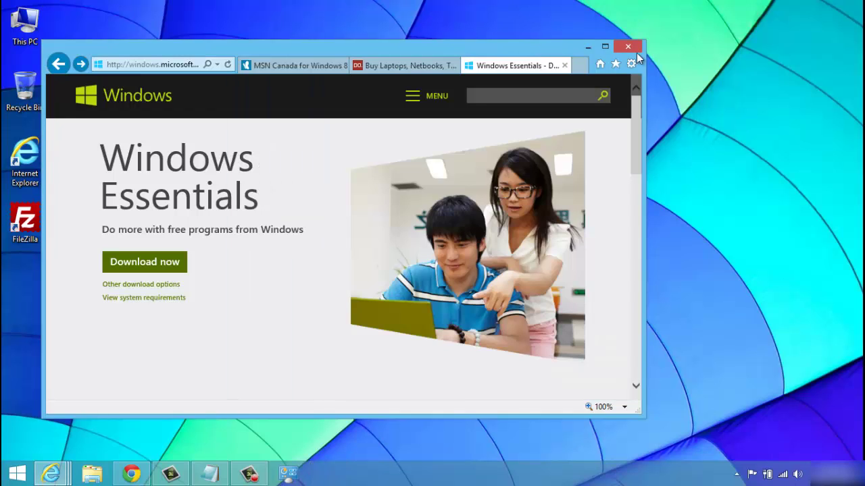
Step: Sort the Apps view by name and pin Windows Live Mail to the taskbar
click(17, 475)
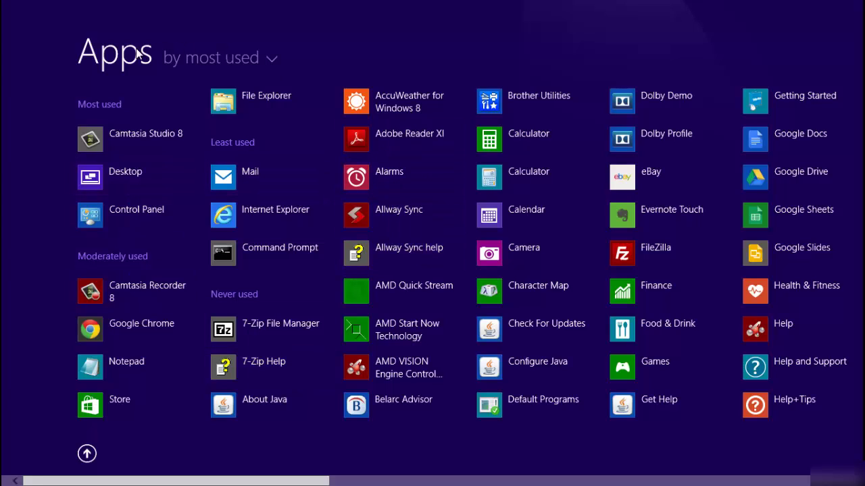
click(267, 59)
click(208, 64)
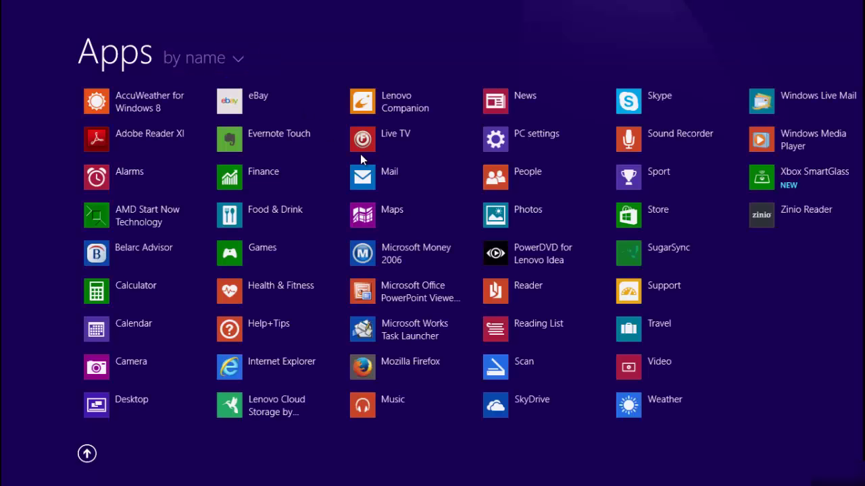
scroll(442, 198, down, 2)
scroll(608, 223, down, 2)
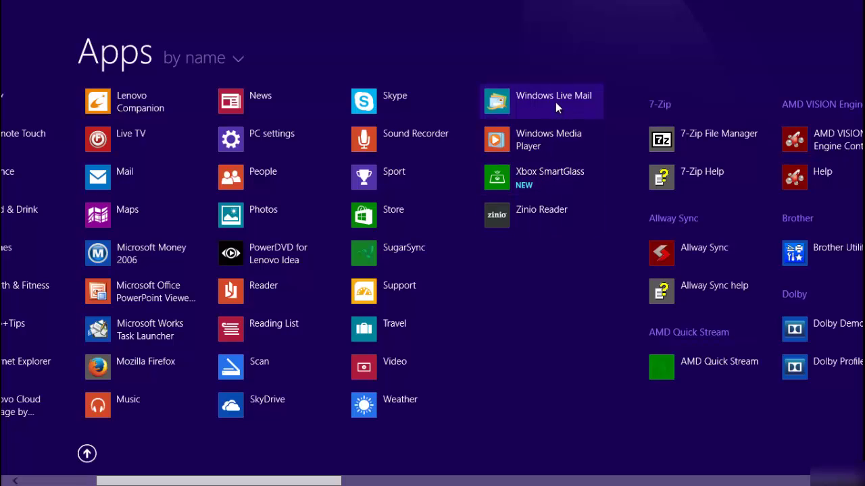
right_click(556, 102)
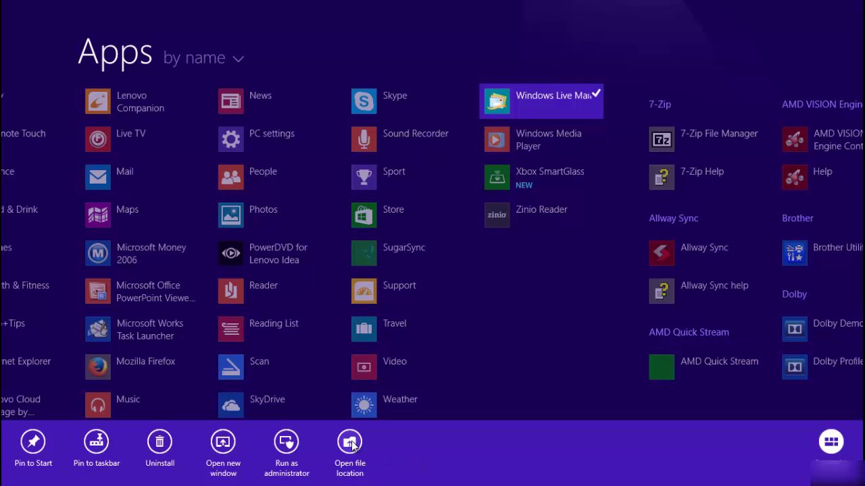
click(94, 451)
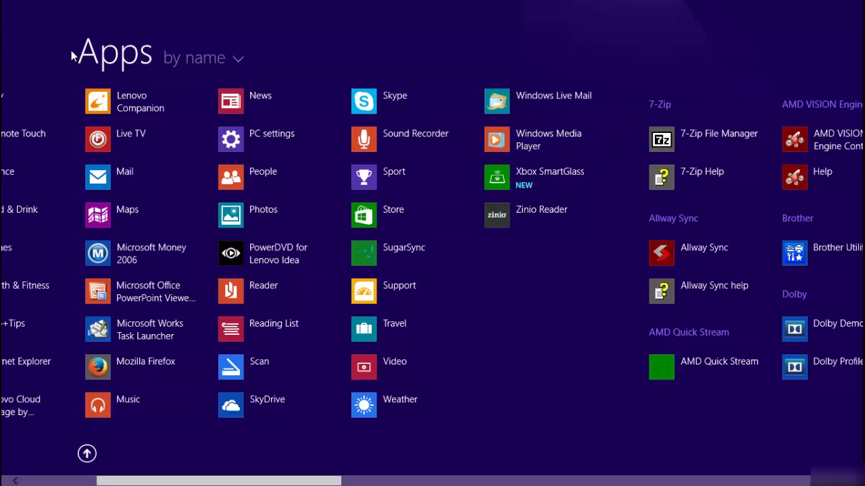
Step: Re-sort the apps by most used and return to the desktop
scroll(86, 110, left, 3)
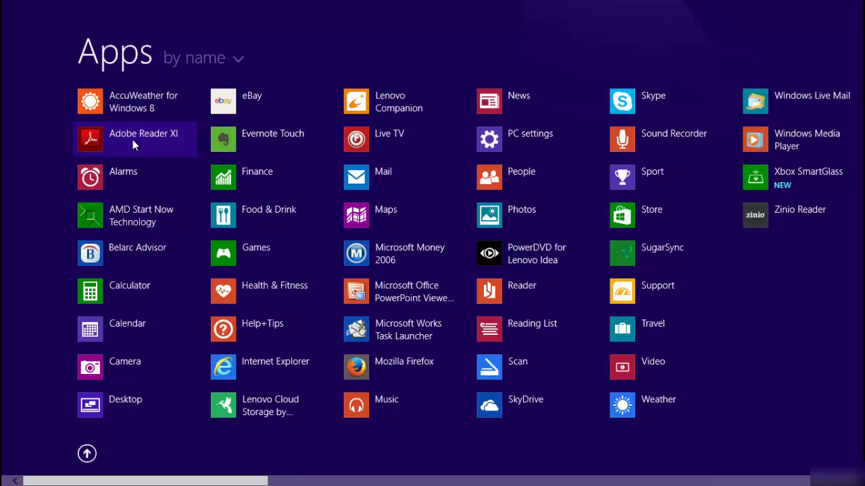
click(199, 58)
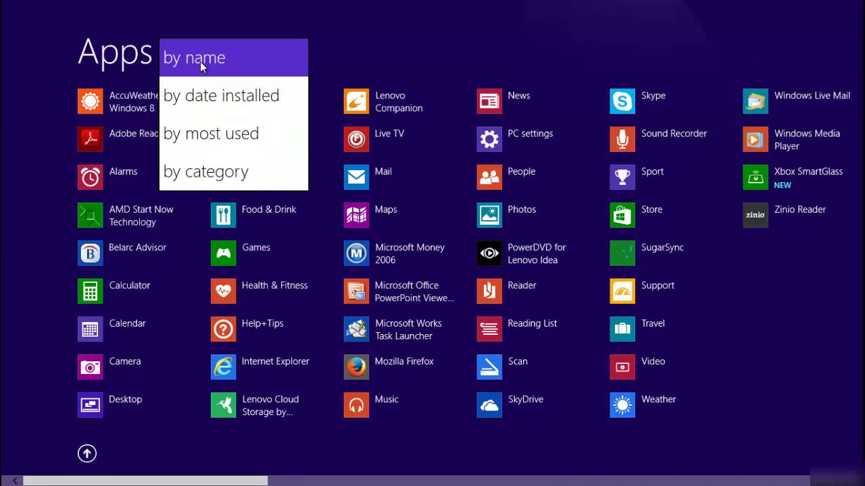
click(231, 128)
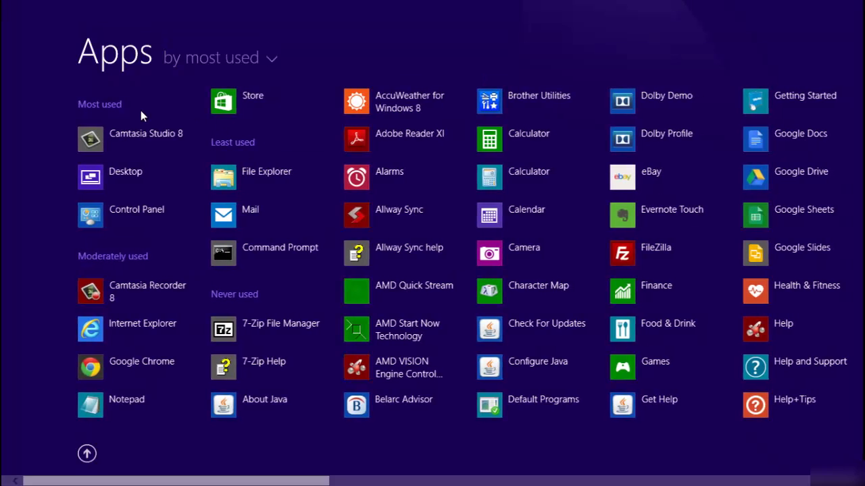
click(130, 169)
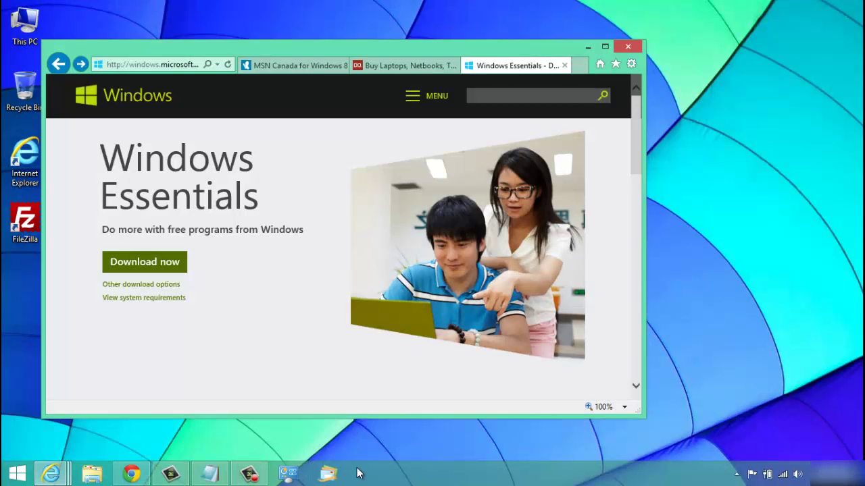
Step: Start Windows Live Mail from its taskbar pin and accept the Microsoft Services Agreement
click(329, 475)
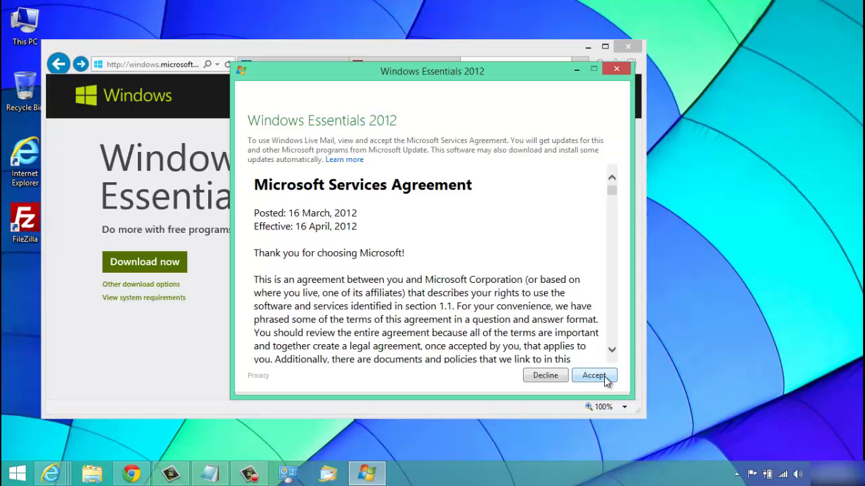
click(604, 377)
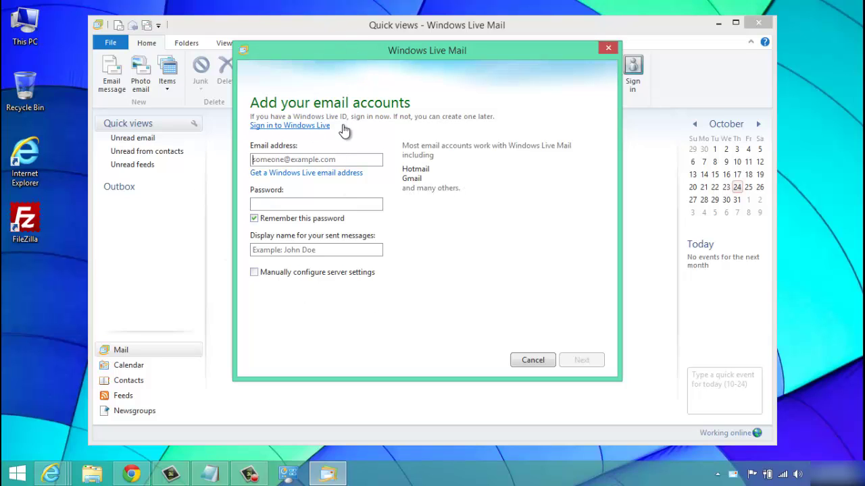
Step: Cancel the Add your email accounts setup and close Windows Live Mail
click(548, 362)
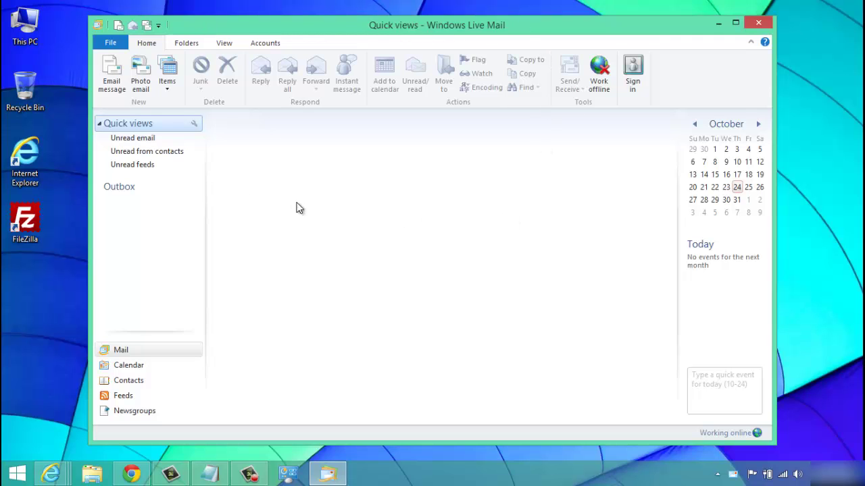
click(758, 24)
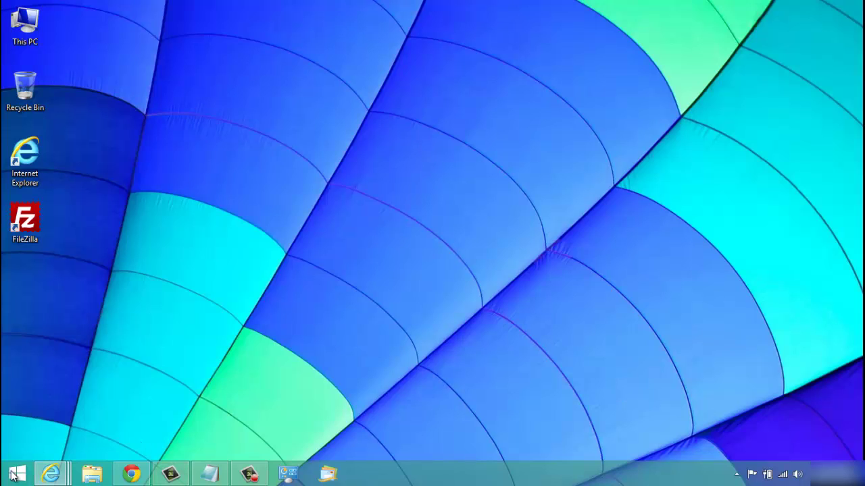
Step: In Taskbar and Navigation properties, set sign-in to go to the desktop instead of Start
right_click(15, 476)
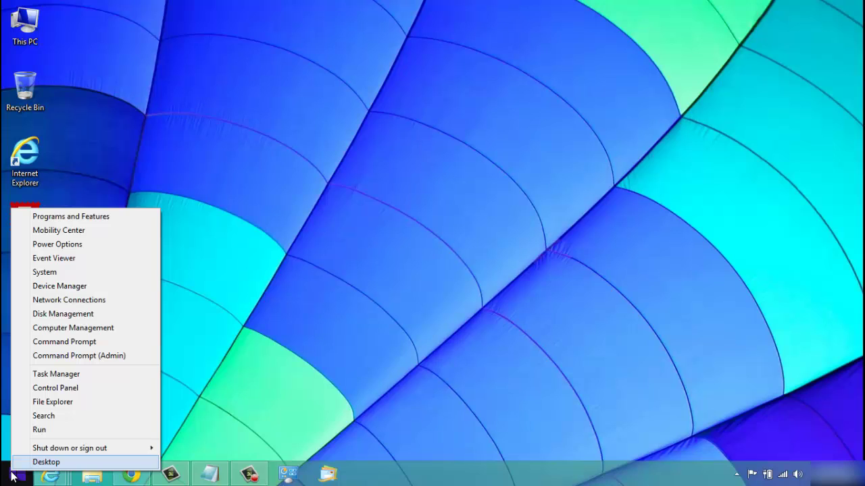
click(422, 310)
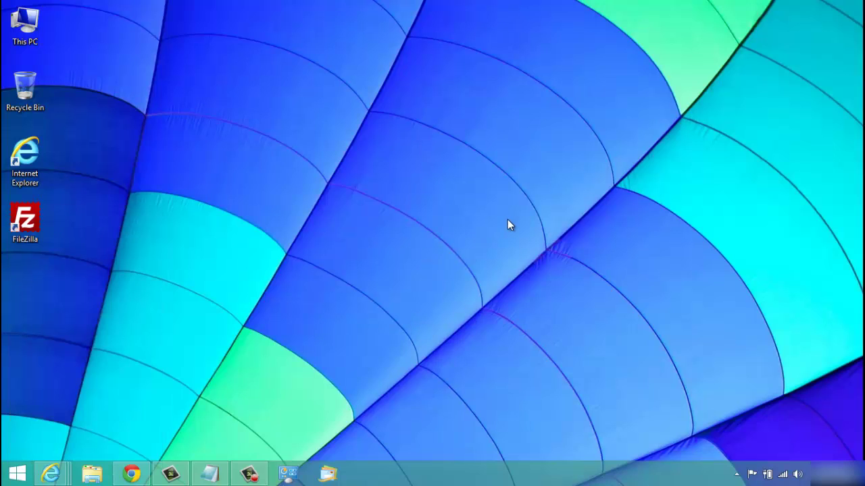
right_click(461, 476)
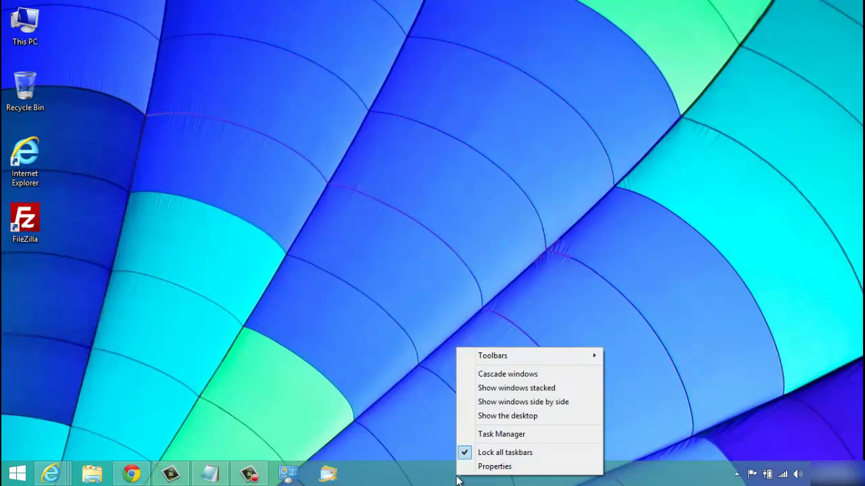
click(487, 466)
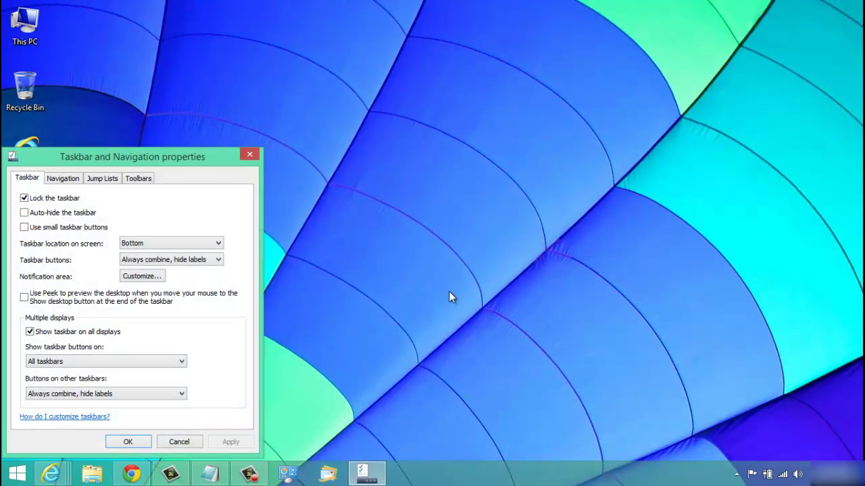
drag(165, 153, 477, 110)
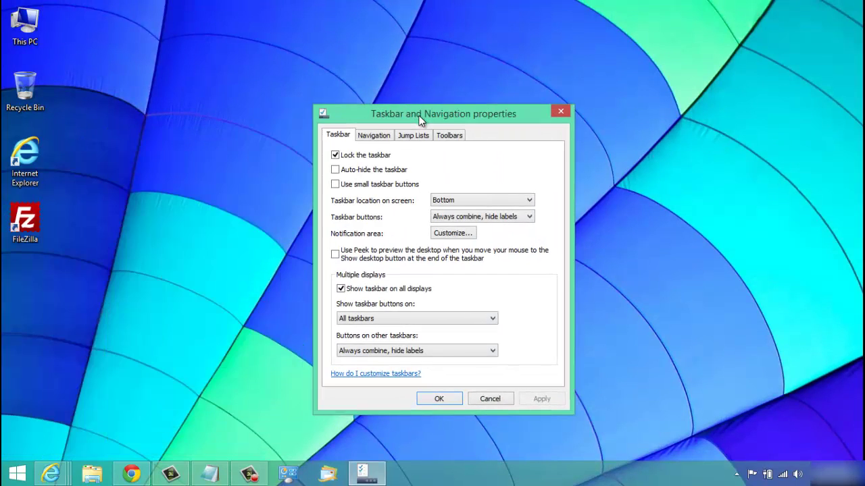
click(377, 136)
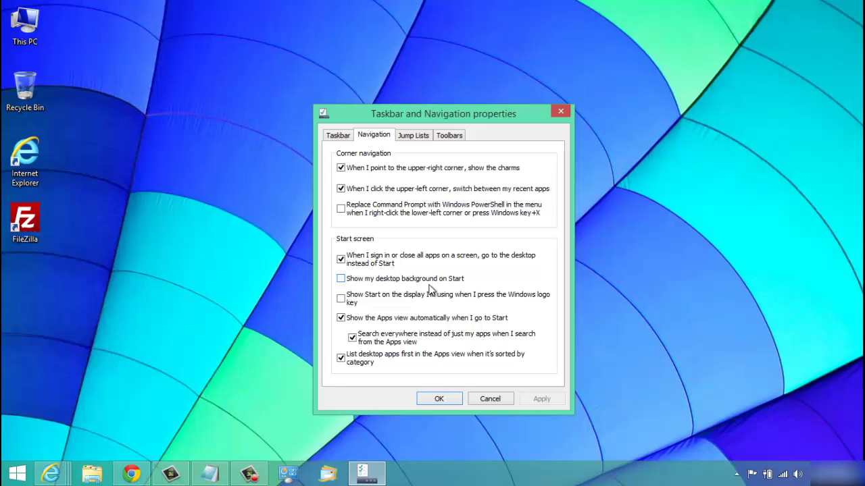
key(Escape)
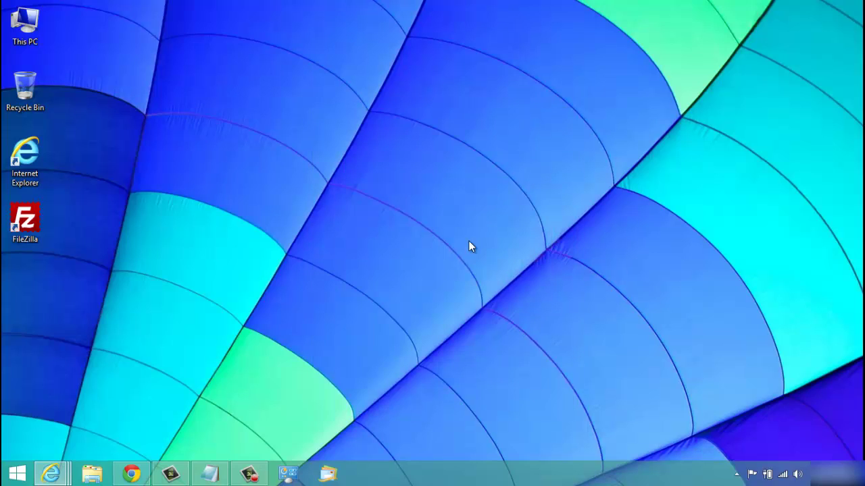